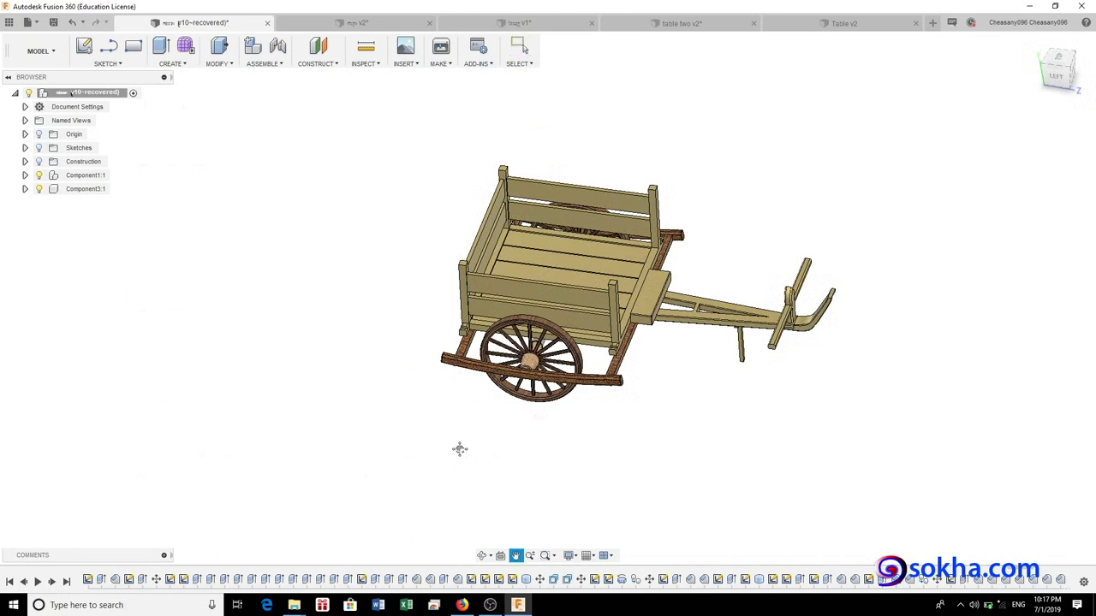
- Zoom in on the hand cart and orbit it toward its left side to see box, wheel and handles
scroll(445, 453, "up", 2)
scroll(433, 458, "up", 3)
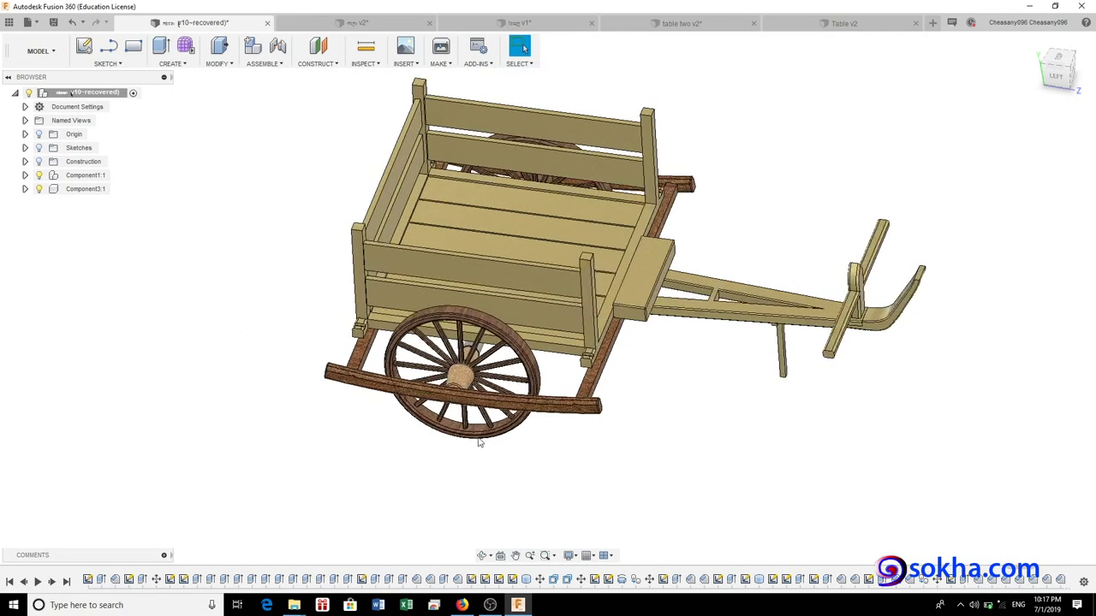
middle_click_drag(500, 435, 503, 458)
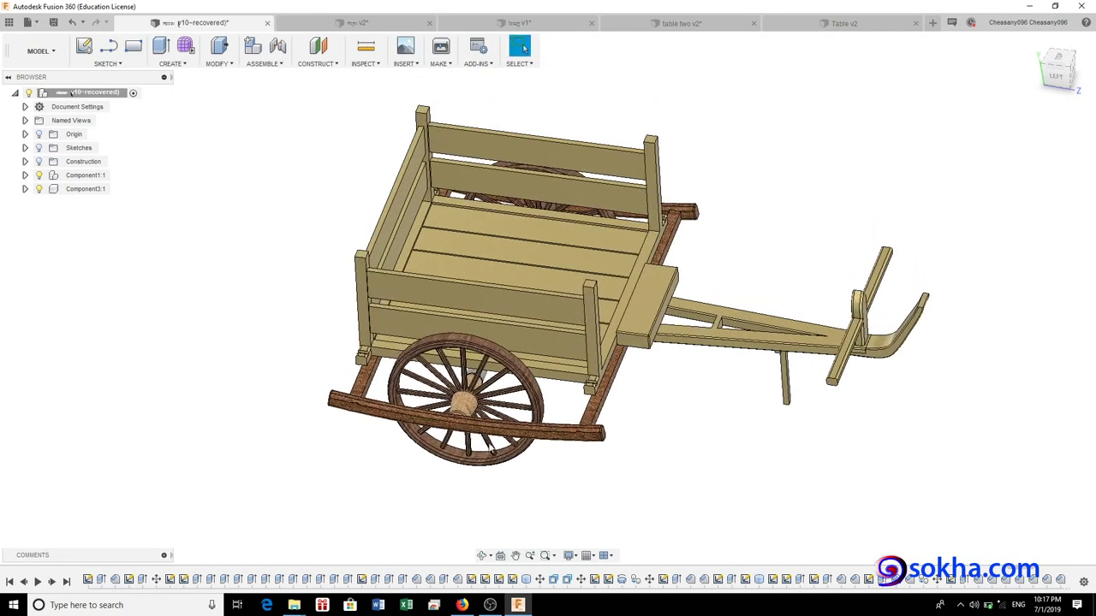
mouse_move(1056, 76)
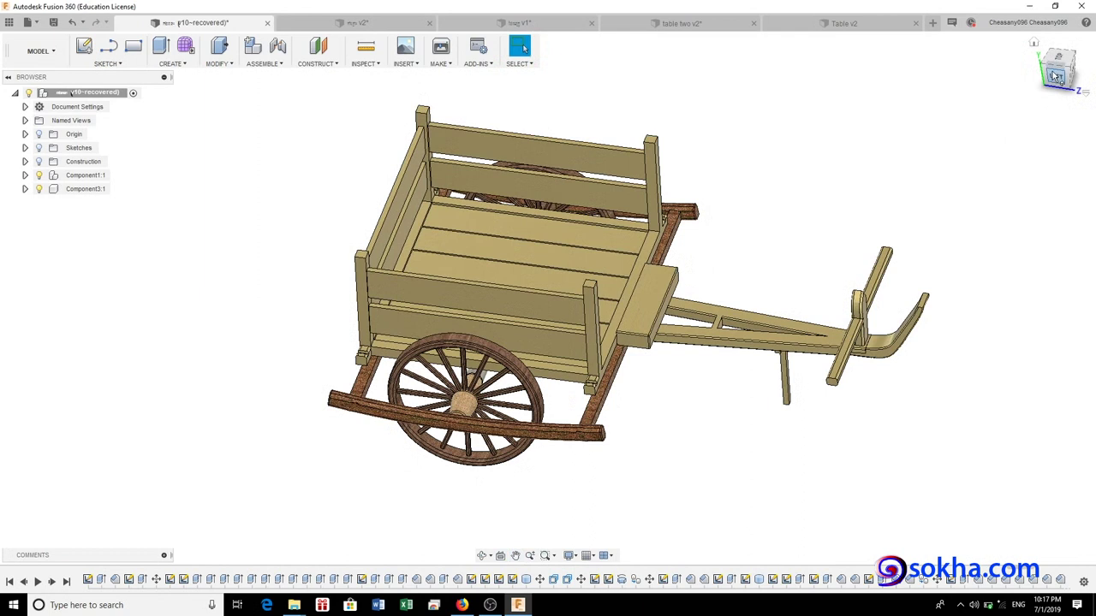
mouse_move(548, 296)
middle_mouse_down("shift")
mouse_move(599, 304)
mouse_move(600, 325)
middle_mouse_up("shift")
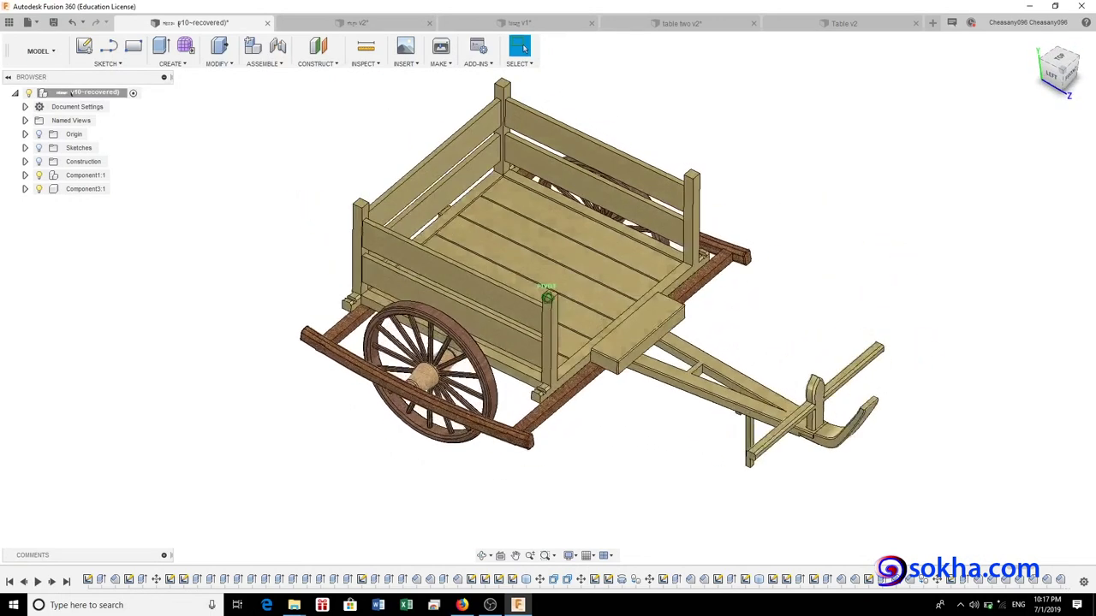
mouse_move(547, 297)
middle_mouse_down("shift")
mouse_move(599, 308)
mouse_move(582, 300)
mouse_move(590, 316)
mouse_move(599, 308)
middle_mouse_up("shift")
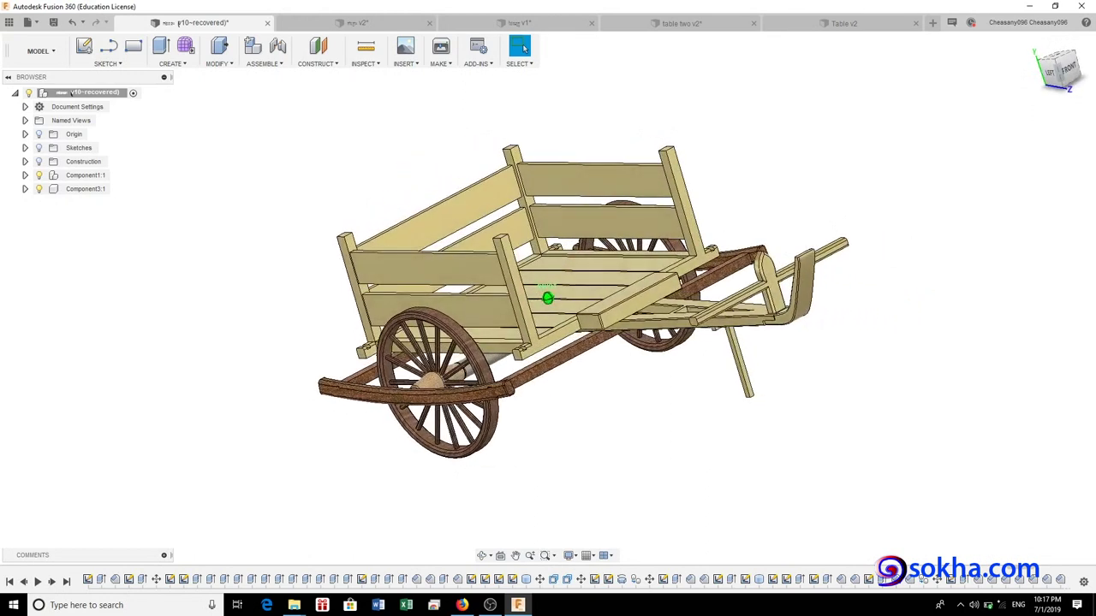
- Zoom in close on the cart's wheel and orbit around the box joinery
scroll(499, 402, "up", 3)
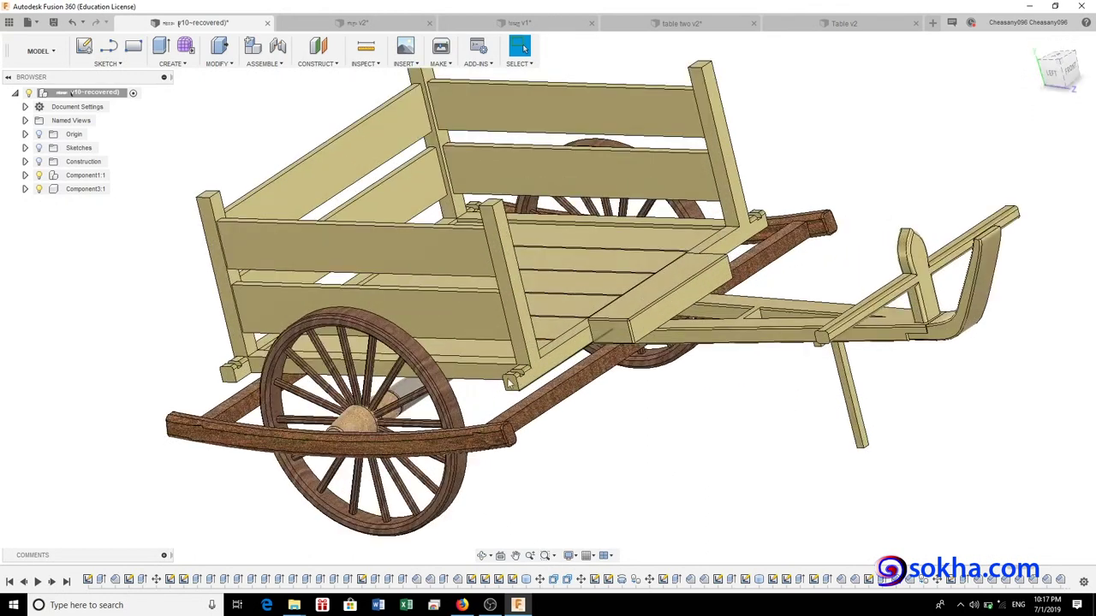
scroll(509, 383, "up", 3)
scroll(528, 366, "up", 2)
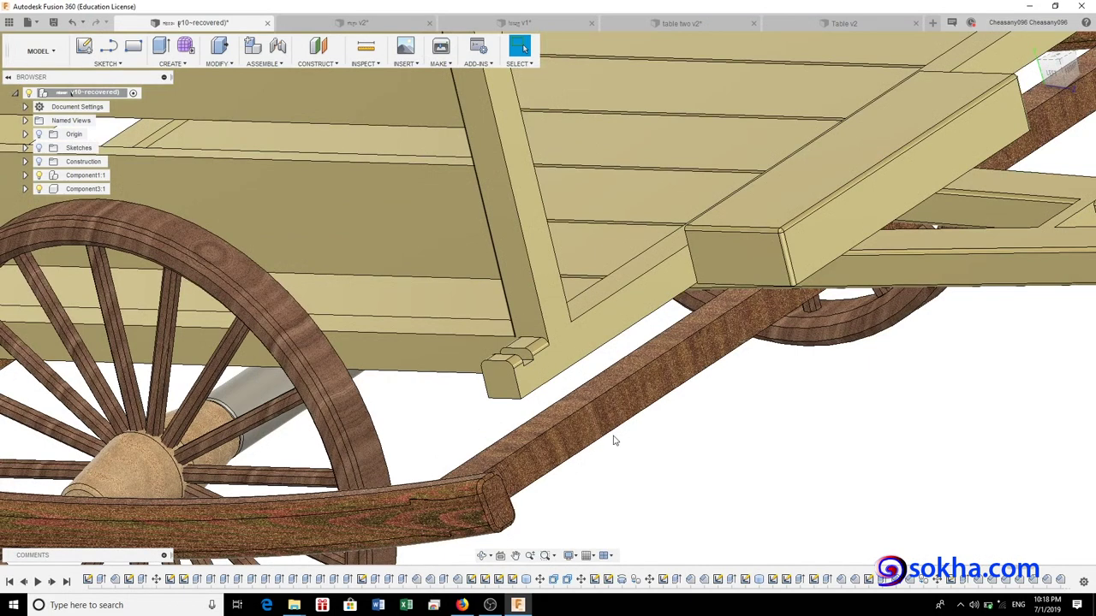
mouse_move(612, 440)
middle_mouse_down("shift")
mouse_move(482, 327)
mouse_move(520, 297)
middle_mouse_up("shift")
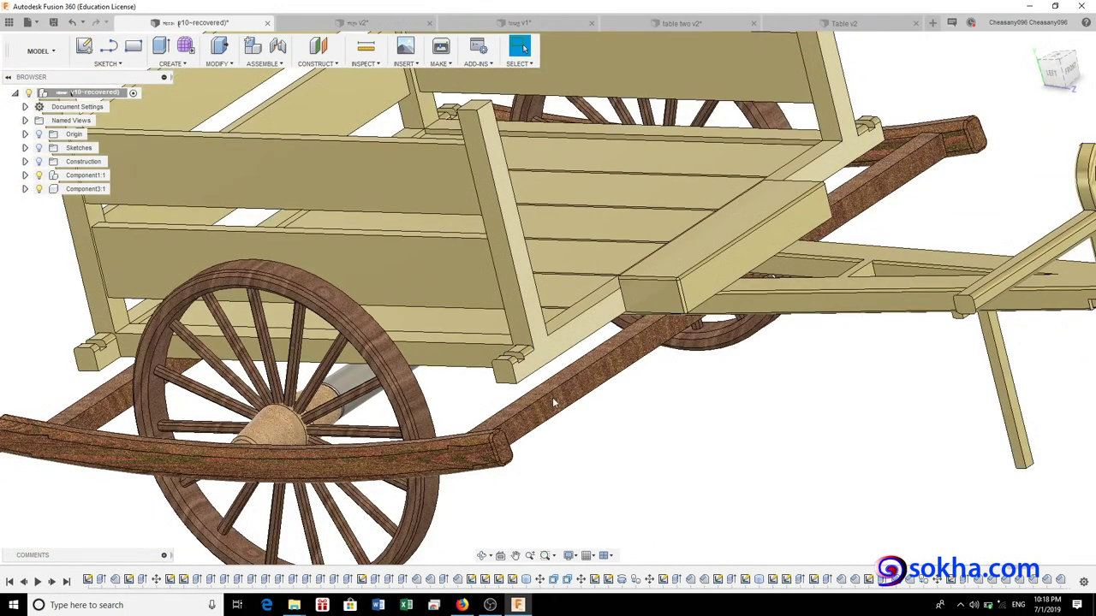
- Zoom out, re-centre the cart, and view it from above and behind
scroll(561, 378, "down", 5)
middle_click_drag(683, 340, 587, 319)
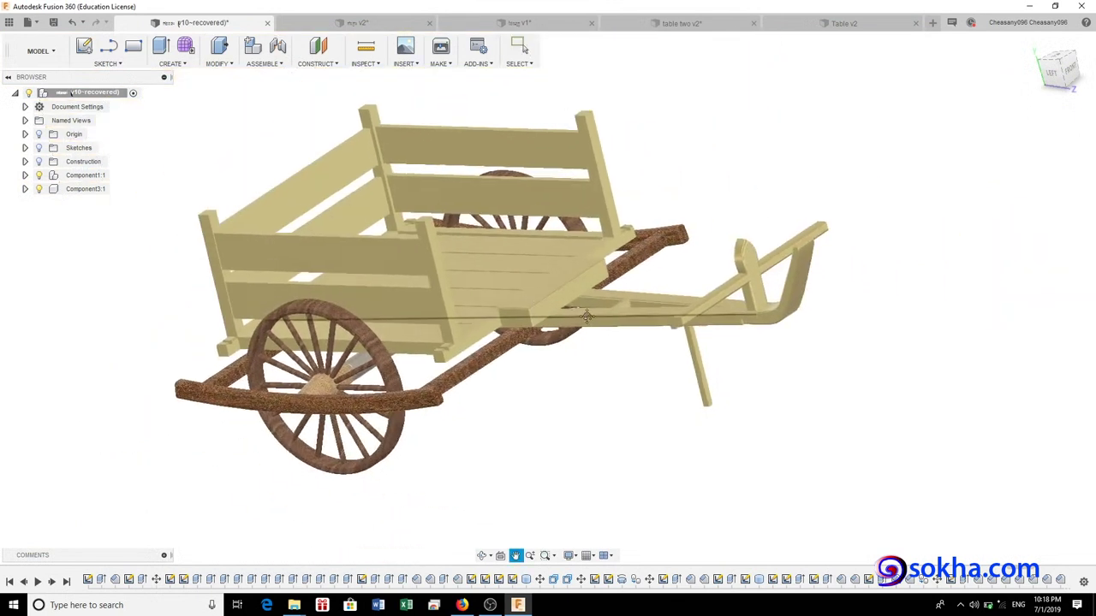
left_click_drag(1064, 69, 1054, 75)
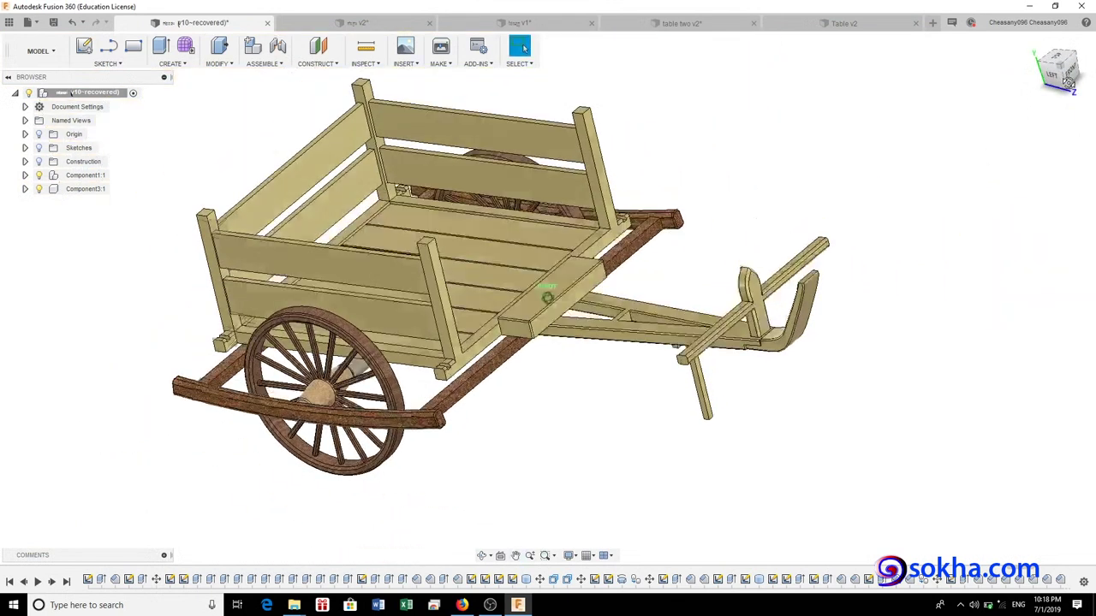
middle_click_drag(546, 297, 832, 164, "shift")
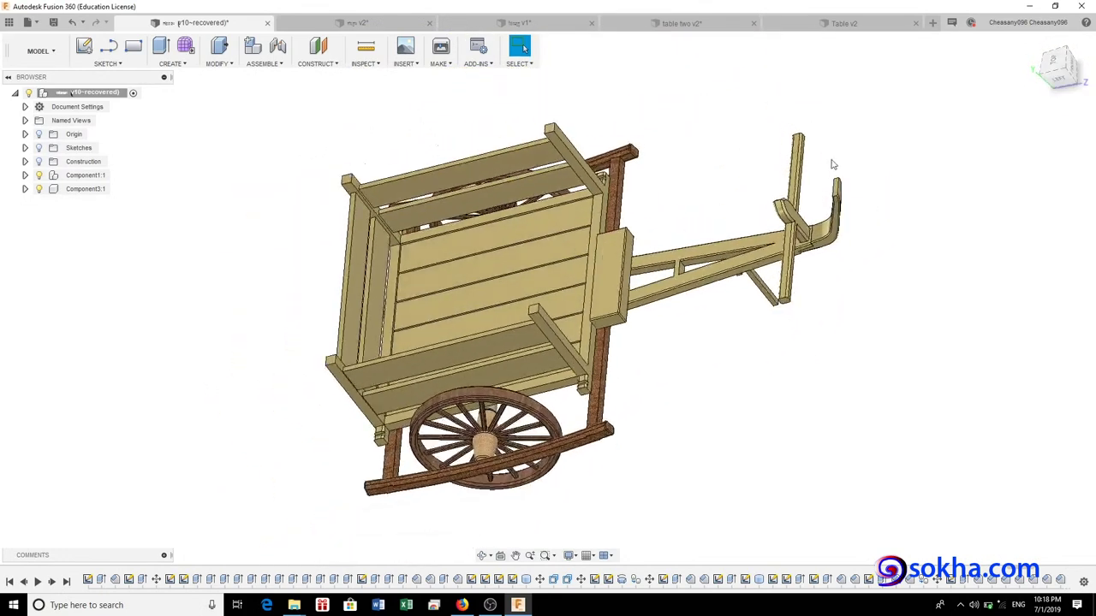
middle_click_drag(741, 238, 694, 272)
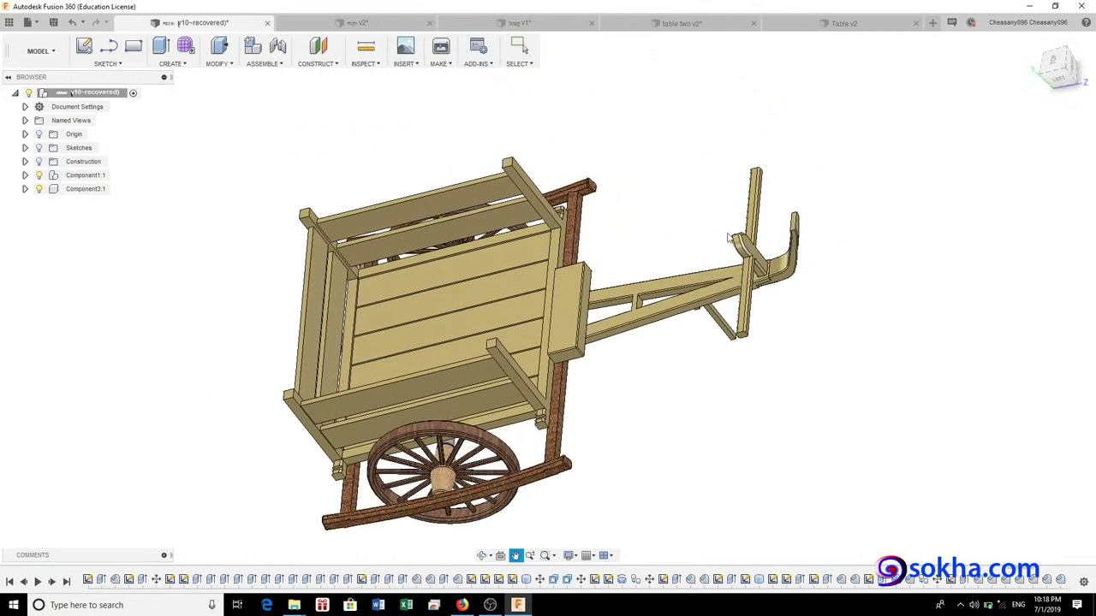
- Switch to the cylinder and axle design and orbit it from above, below and side-on
left_click(378, 27)
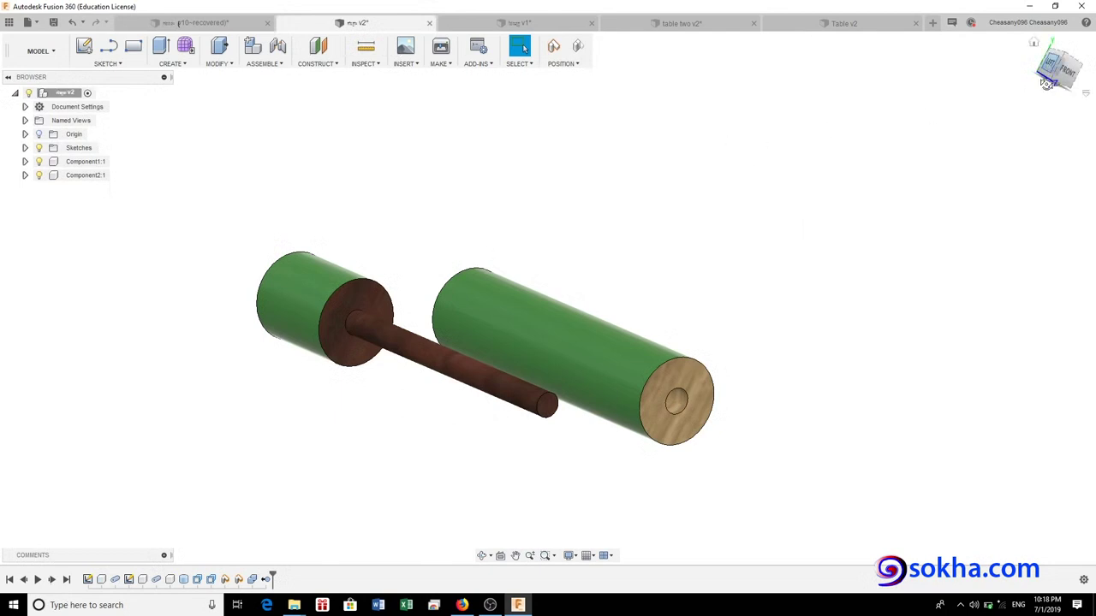
middle_click_drag(548, 298, 599, 256, "shift")
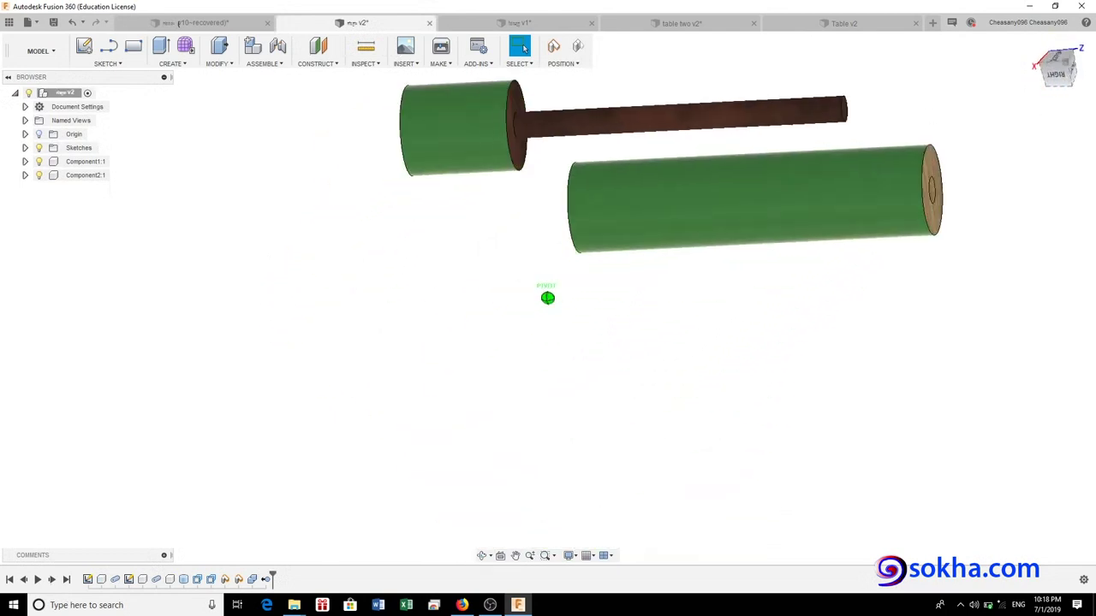
middle_click_drag(548, 298, 599, 360, "shift")
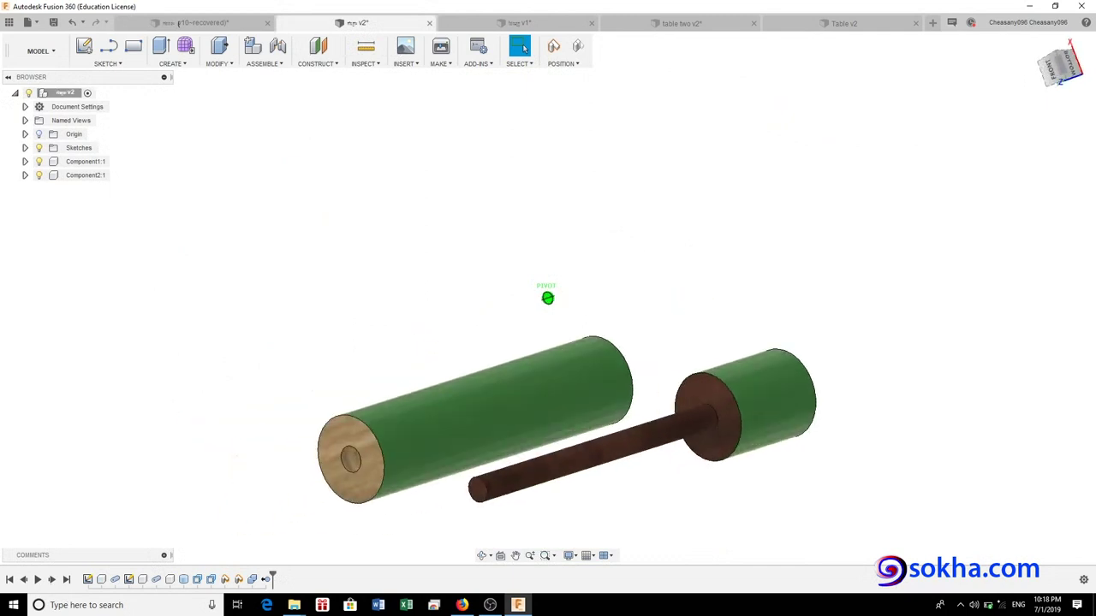
middle_click_drag(548, 298, 582, 257, "shift")
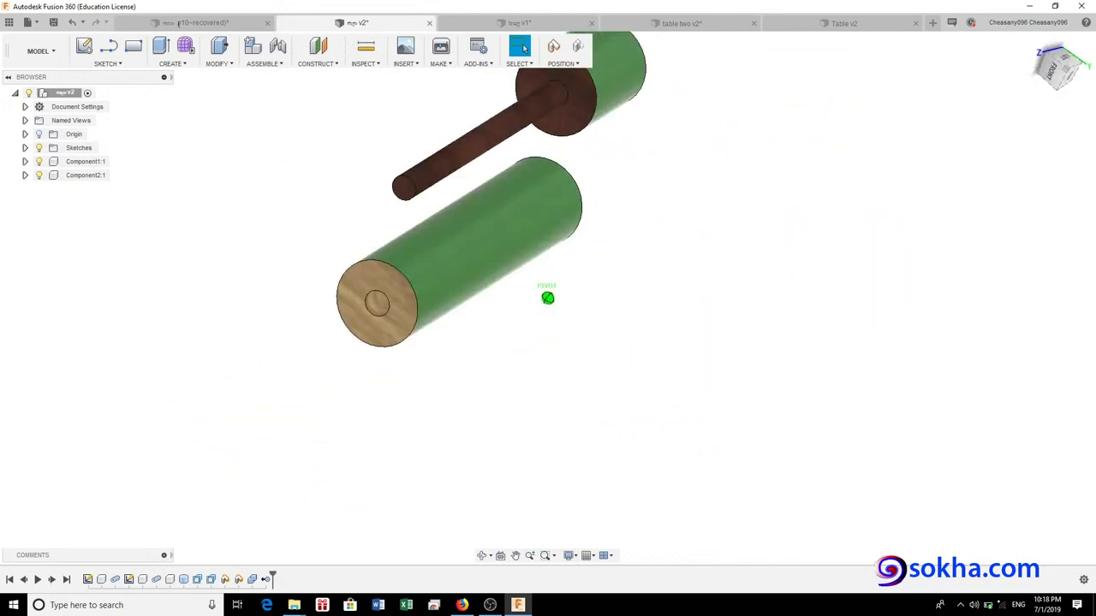
middle_click_drag(548, 298, 1034, 63, "shift")
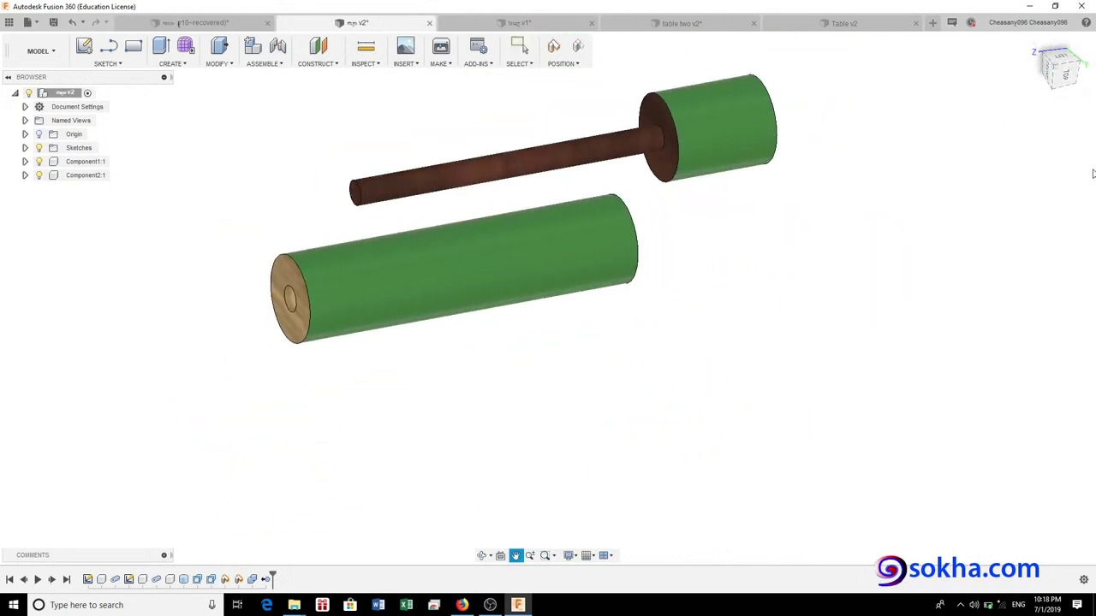
- Zoom out, re-frame the green cylinders, and turn them more end-on
scroll(984, 146, "down", 3)
middle_click_drag(961, 157, 842, 219)
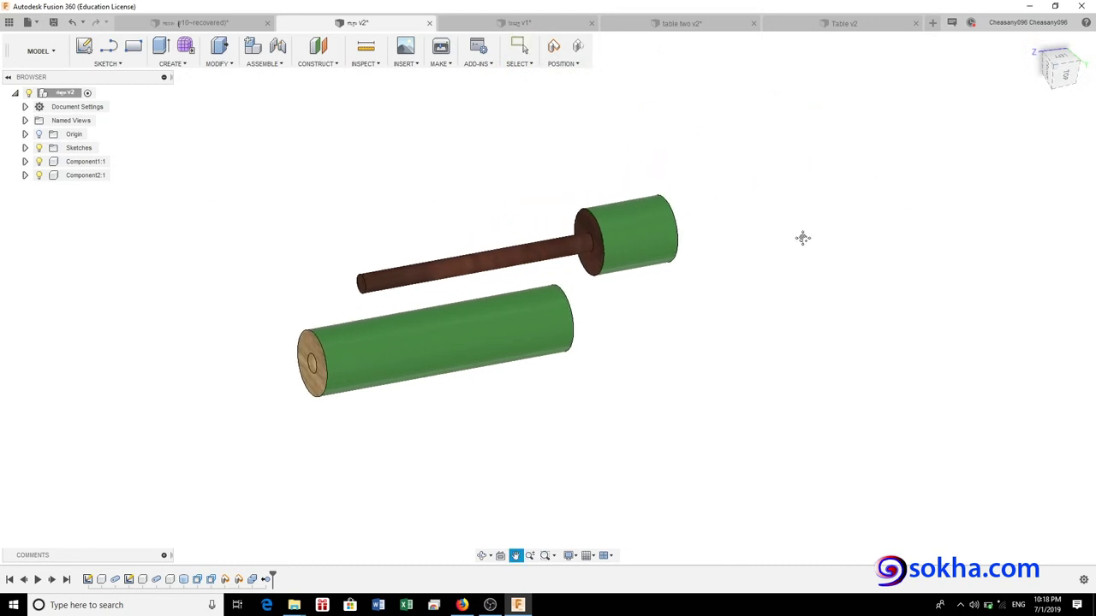
mouse_move(548, 298)
middle_mouse_down("shift")
mouse_move(513, 300)
mouse_move(590, 299)
middle_mouse_up("shift")
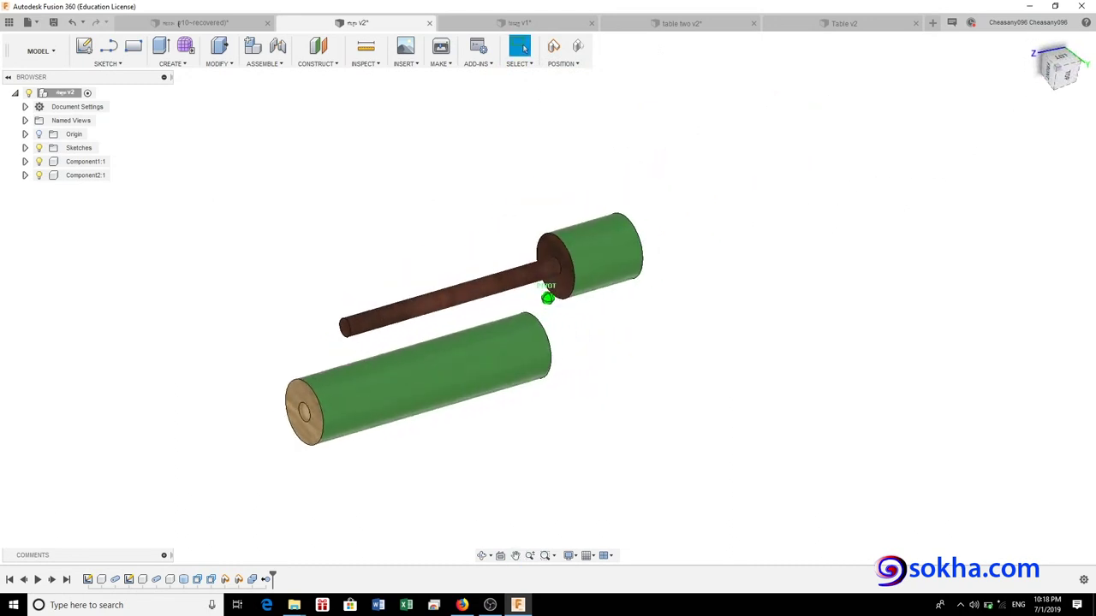
middle_click_drag(509, 168, 510, 167, "shift")
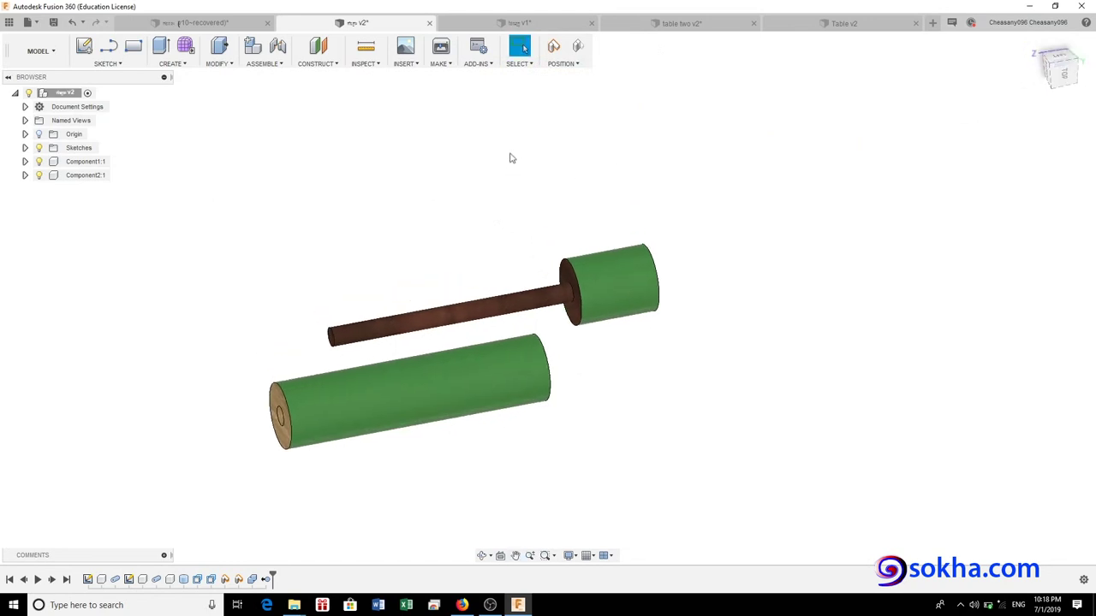
middle_click_drag(517, 248, 525, 197)
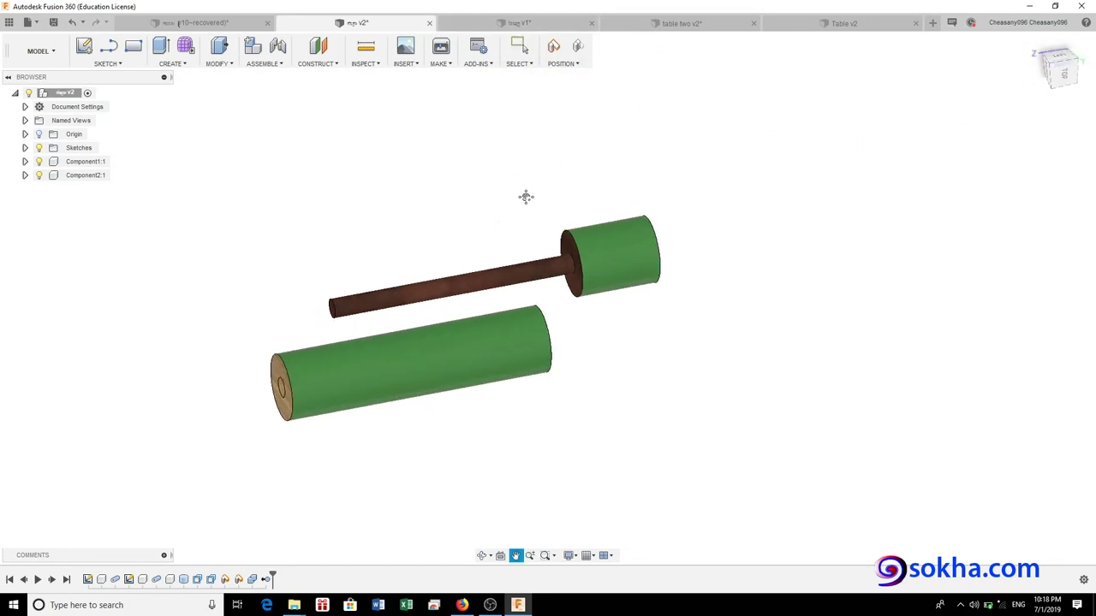
- Switch to the boom arm design and reposition it in the view
left_click(520, 25)
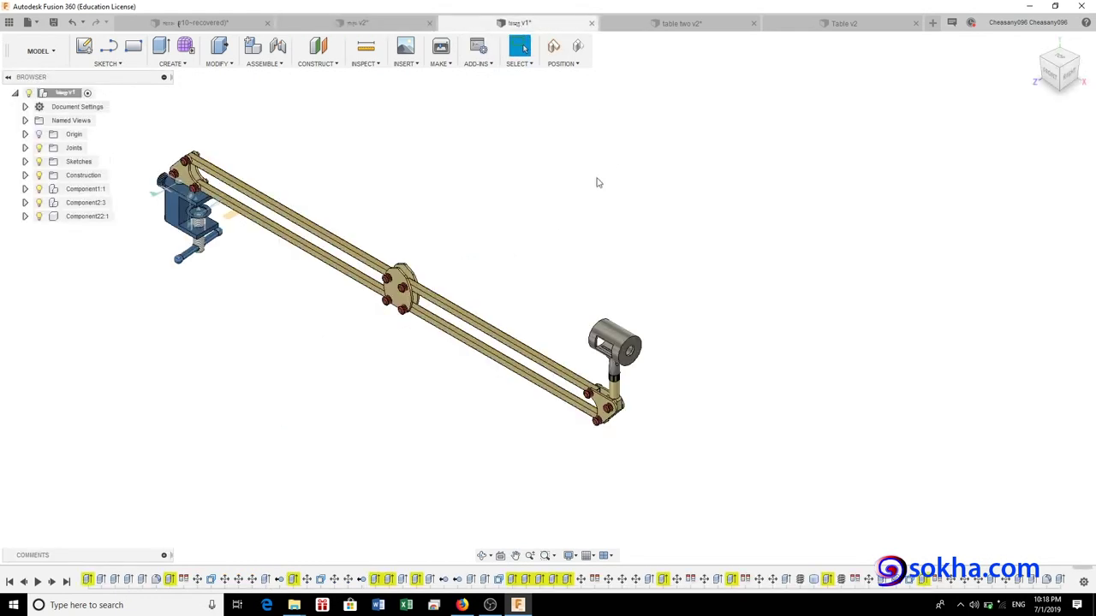
middle_click_drag(369, 229, 512, 198)
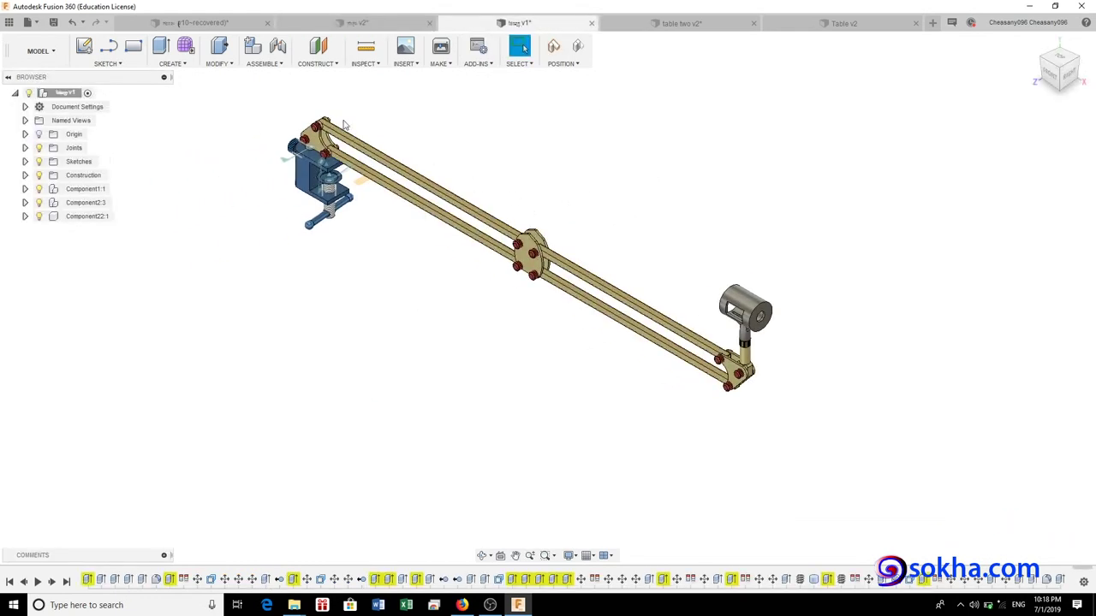
key("Escape")
scroll(343, 232, "up", 2)
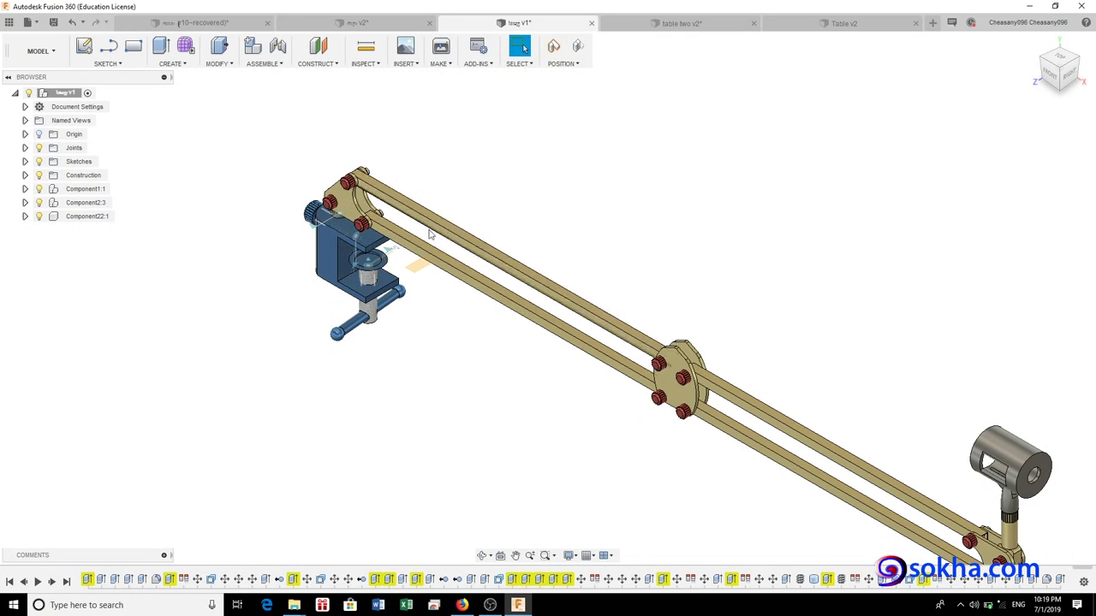
scroll(431, 234, "down", 1)
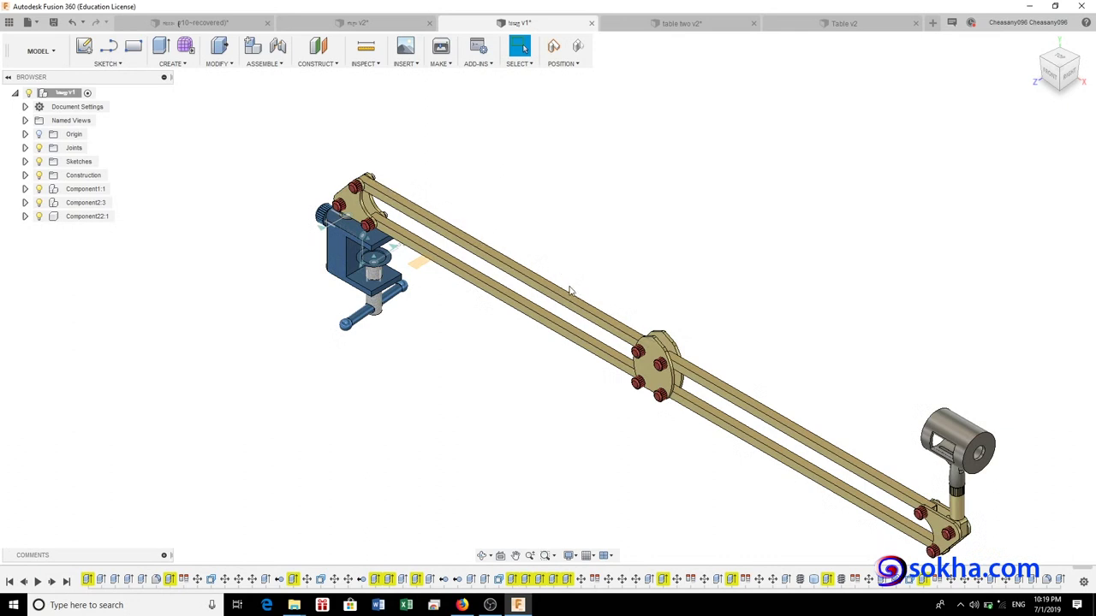
- Frame the full boom arm, from clamp to camera mount, and orbit it side-on
middle_click_drag(569, 291, 391, 215)
scroll(641, 314, "down", 1)
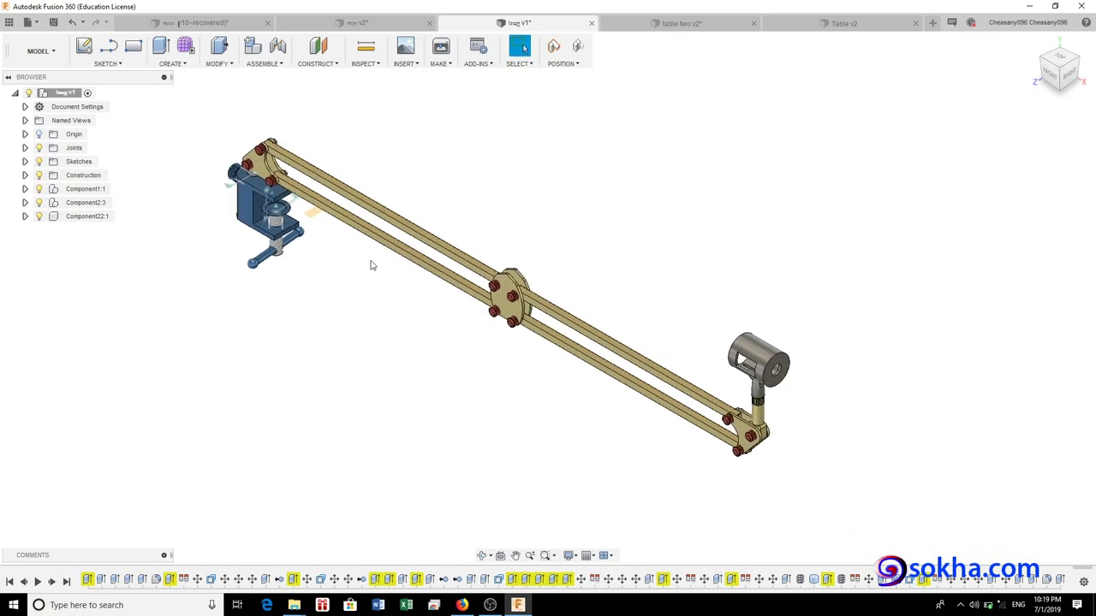
middle_click_drag(370, 266, 450, 270)
scroll(417, 192, "up", 2)
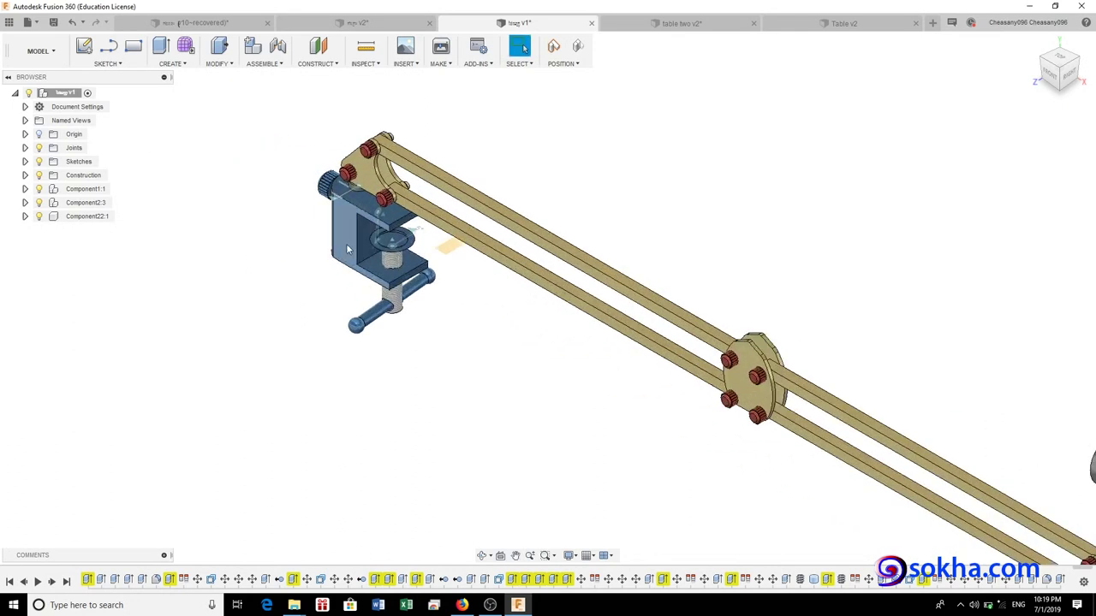
scroll(327, 221, "down", 2)
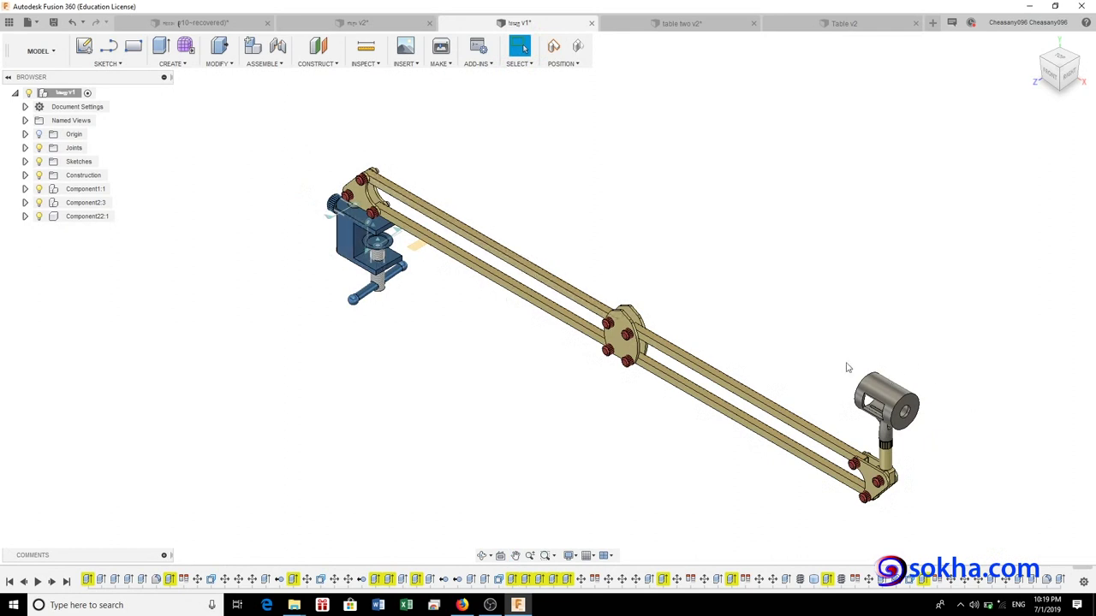
mouse_move(1059, 70)
left_click_drag(1070, 72, 1058, 75)
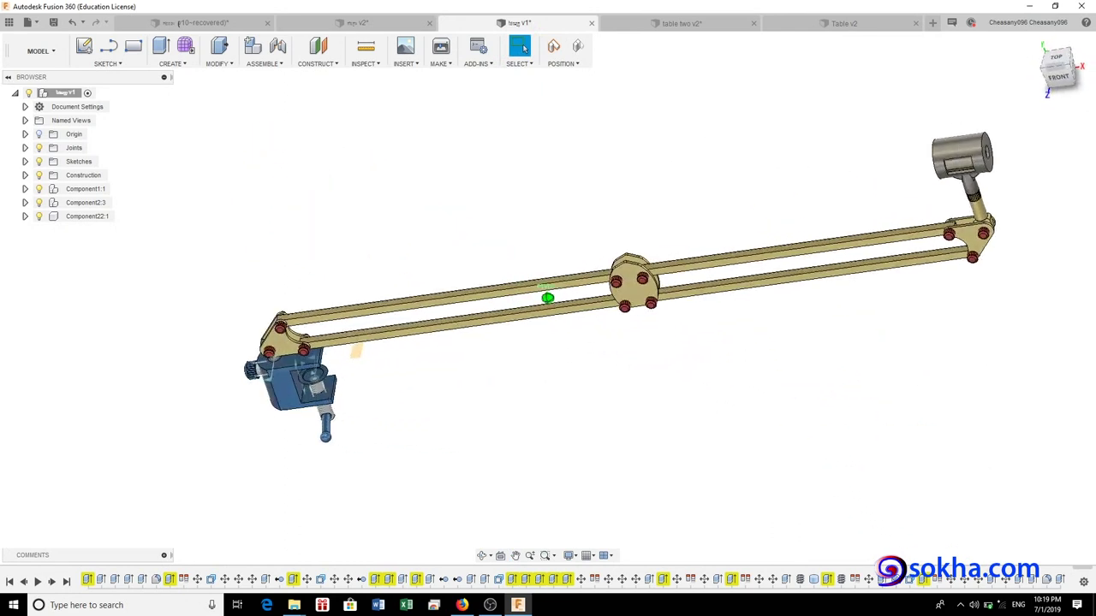
middle_click_drag(548, 298, 732, 286, "shift")
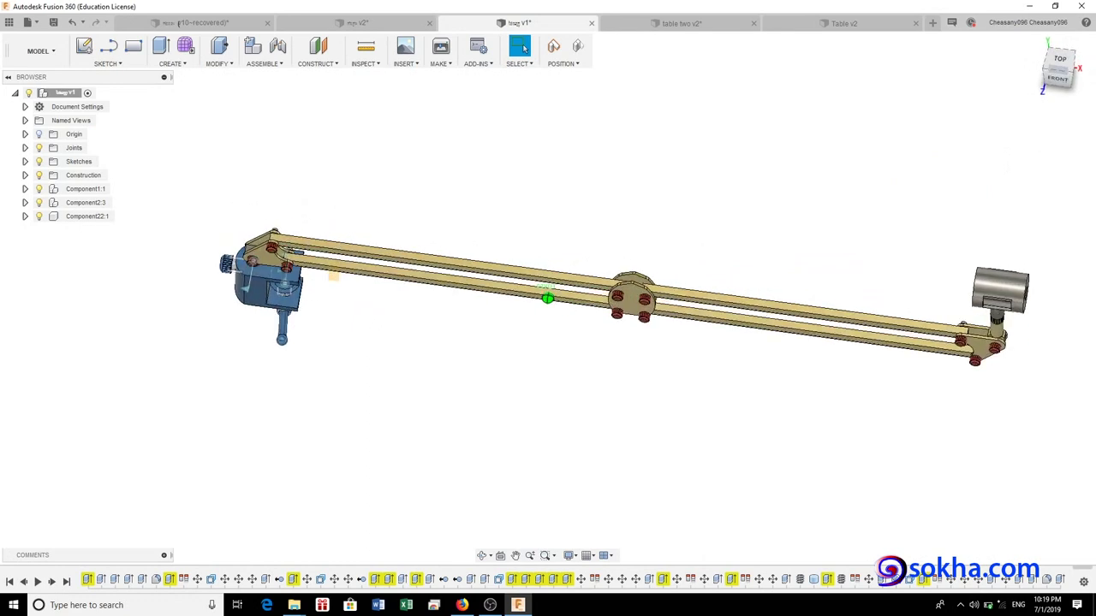
scroll(732, 287, "up", 3)
- Zoom in on the central hub and its four red bolts, then zoom back out
scroll(676, 274, "up", 2)
scroll(599, 257, "up", 2)
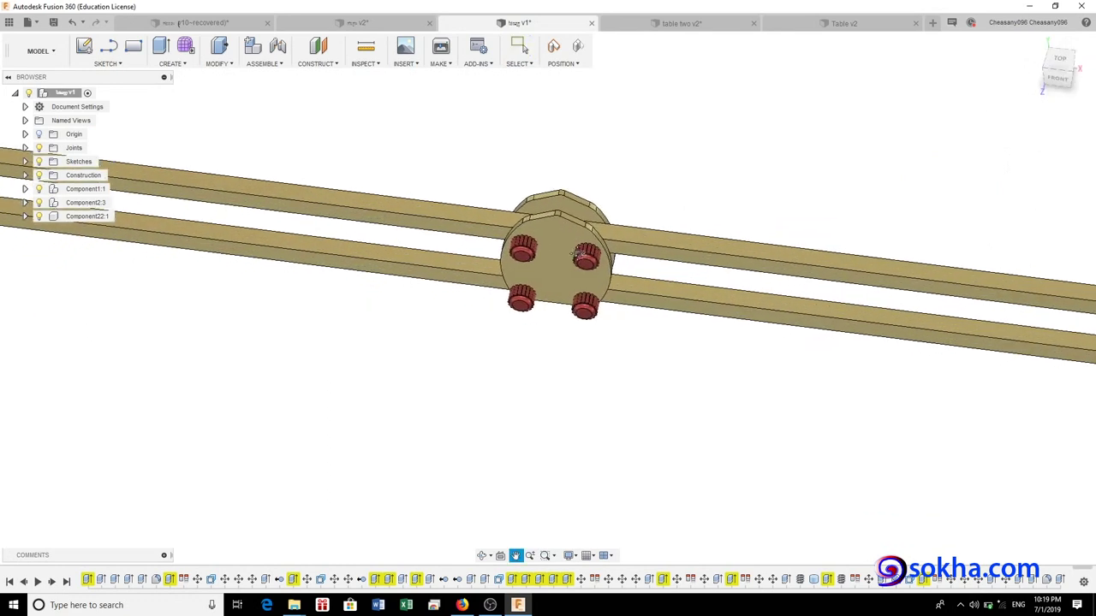
scroll(575, 248, "up", 2)
scroll(575, 248, "up", 1)
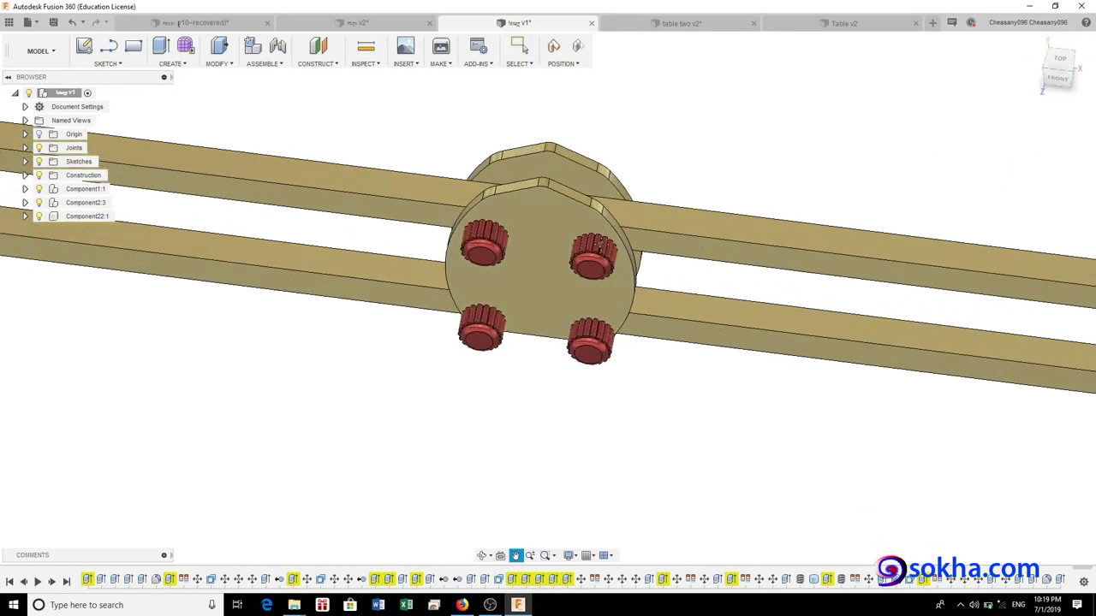
middle_click_drag(574, 292, 445, 283)
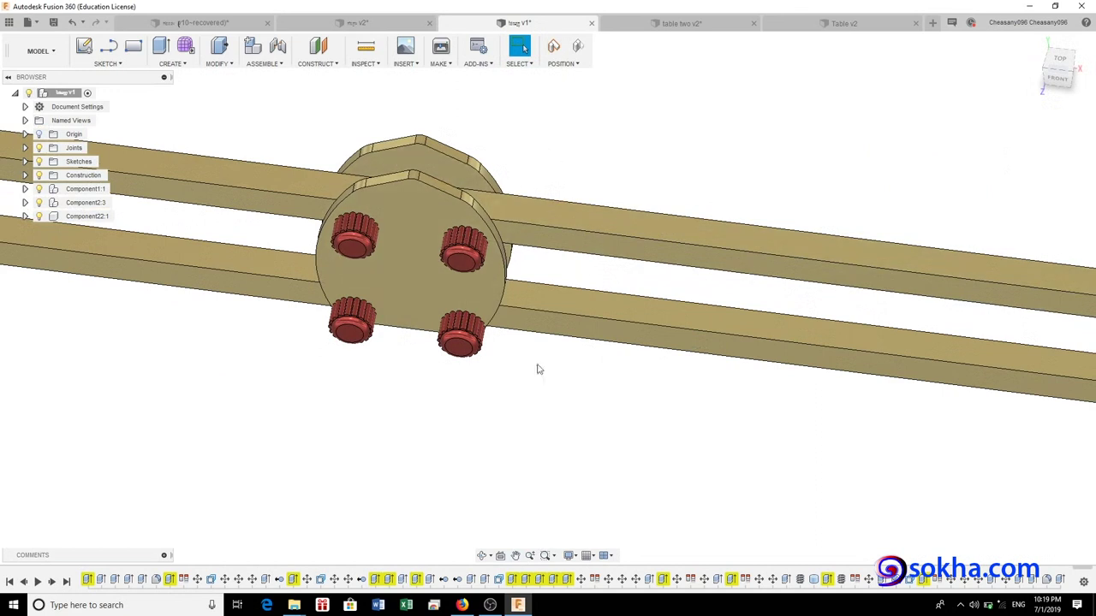
scroll(441, 267, "down", 2)
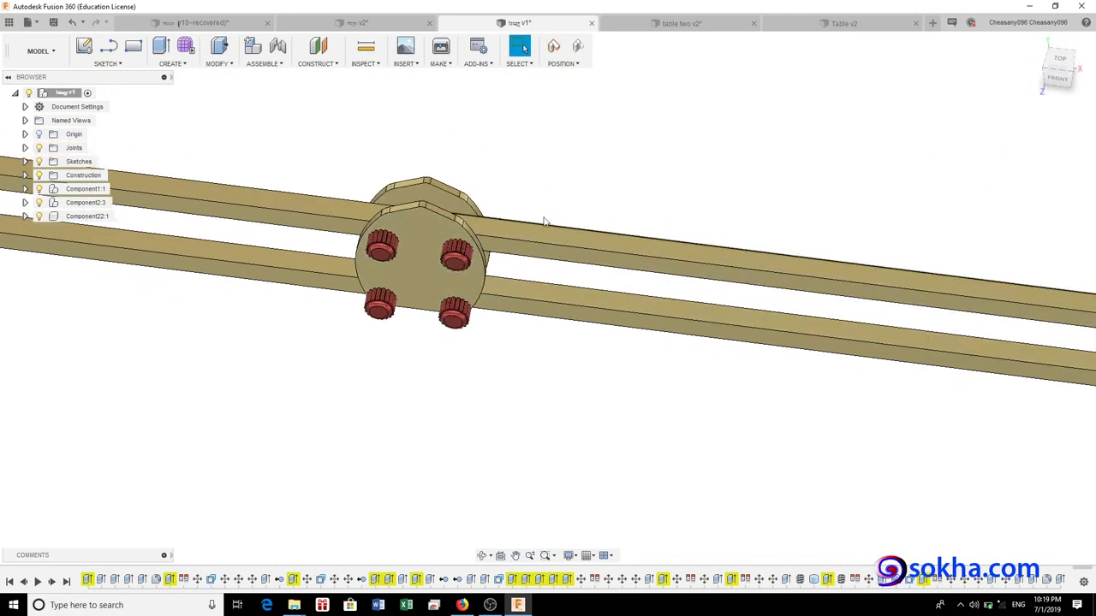
scroll(552, 226, "down", 1)
scroll(559, 205, "down", 1)
scroll(514, 214, "down", 1)
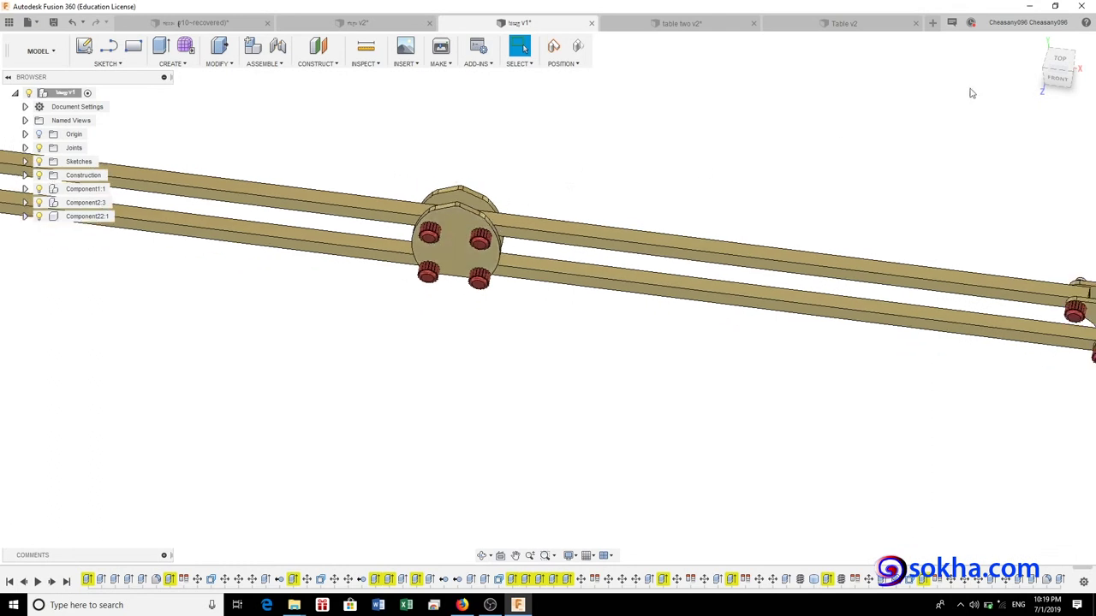
- Flip to the BACK view and bring the blue clamp end into close view
left_click(1054, 78)
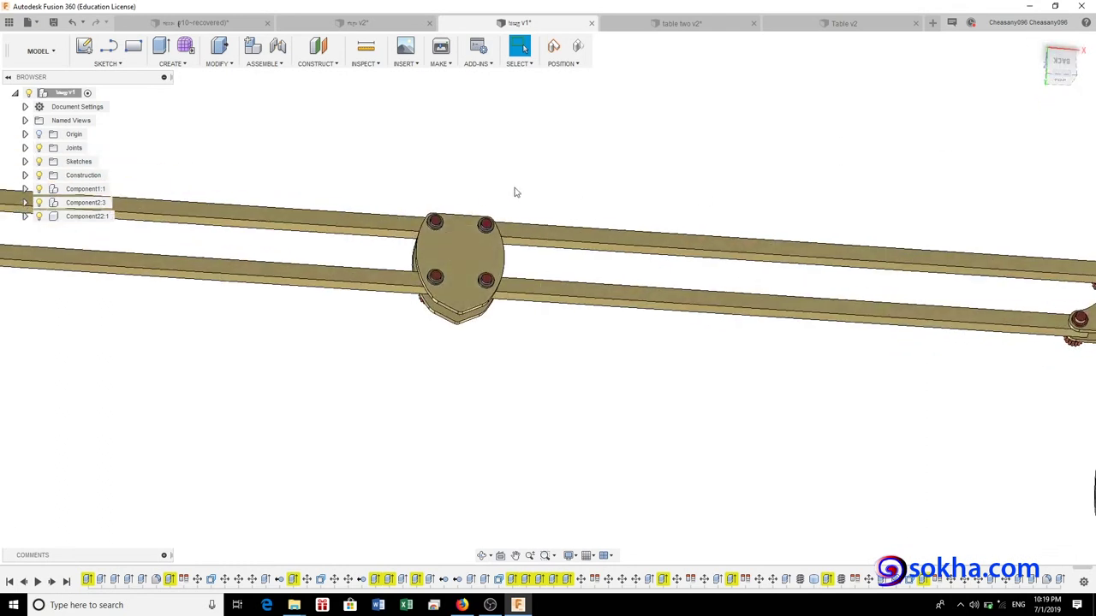
scroll(796, 226, "down", 2)
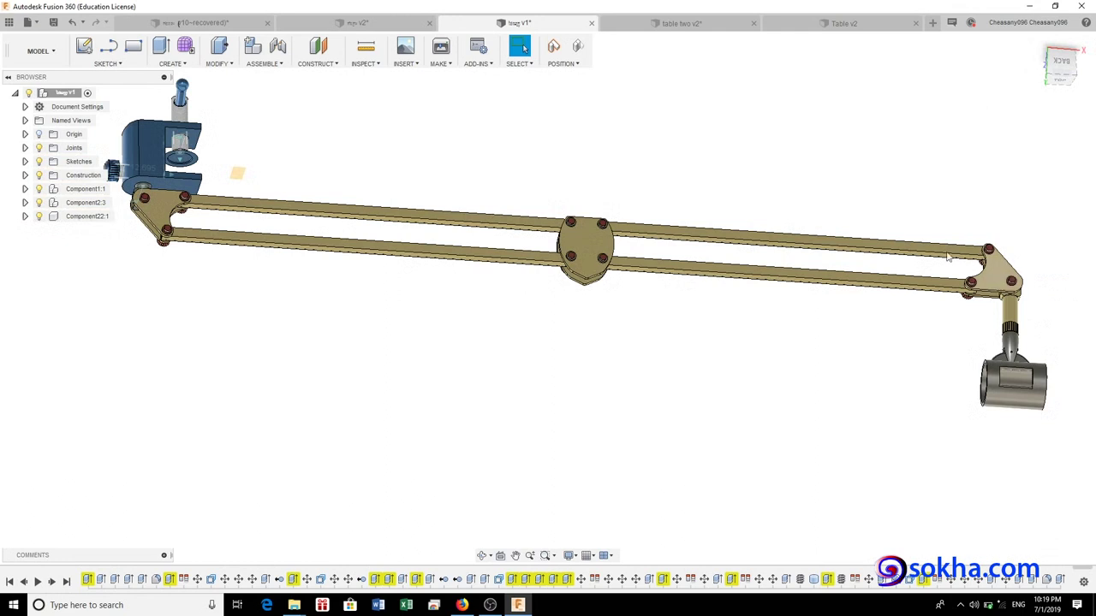
middle_click_drag(195, 172, 361, 231)
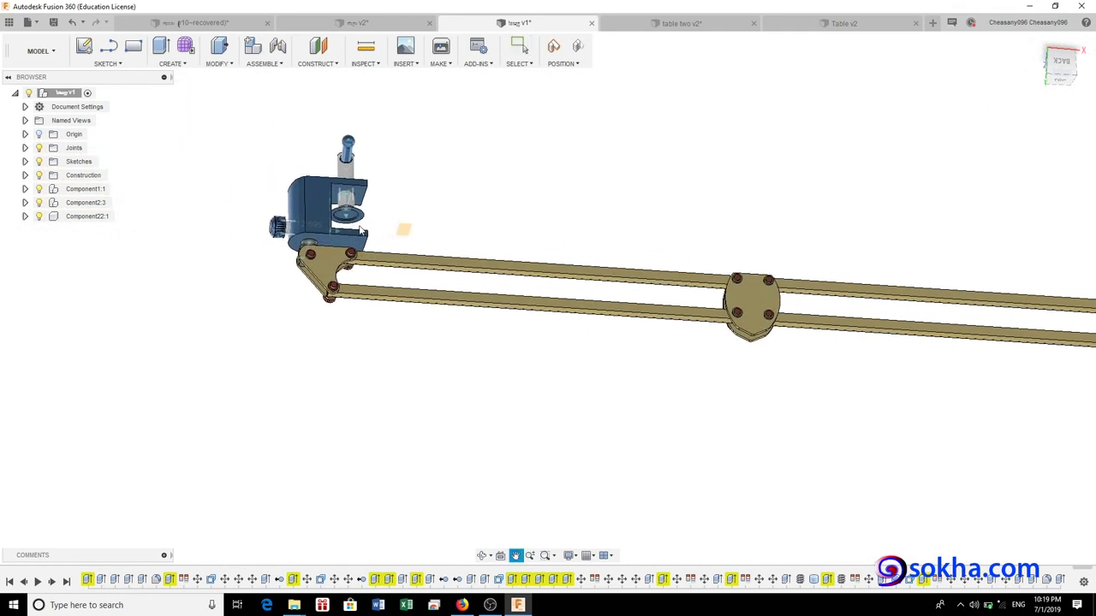
middle_click_drag(548, 298, 565, 368, "shift")
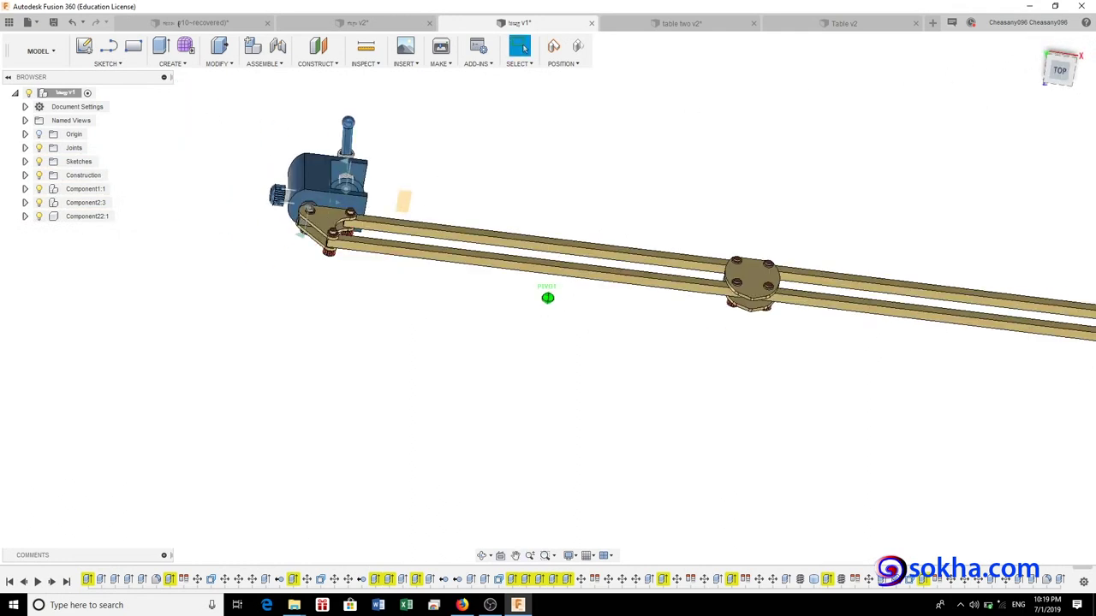
scroll(279, 396, "up", 3)
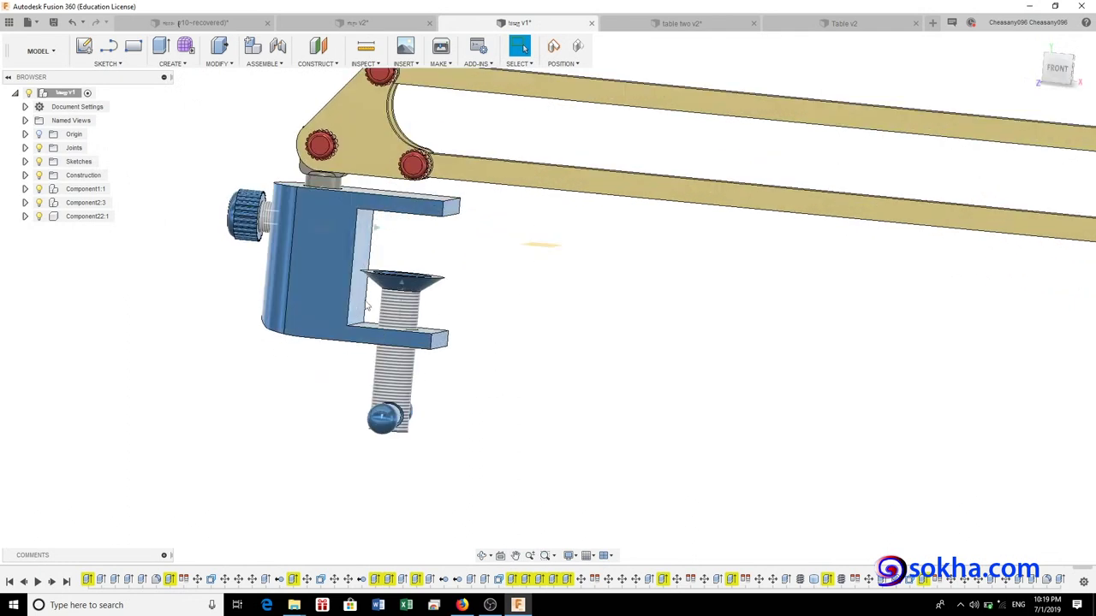
- Turn the clamp screw's T-handle crosswise, then look down on the arm from above
mouse_move(392, 423)
left_mouse_down()
mouse_move(414, 435)
mouse_move(393, 413)
mouse_move(403, 435)
mouse_move(451, 452)
mouse_move(225, 233)
left_mouse_up()
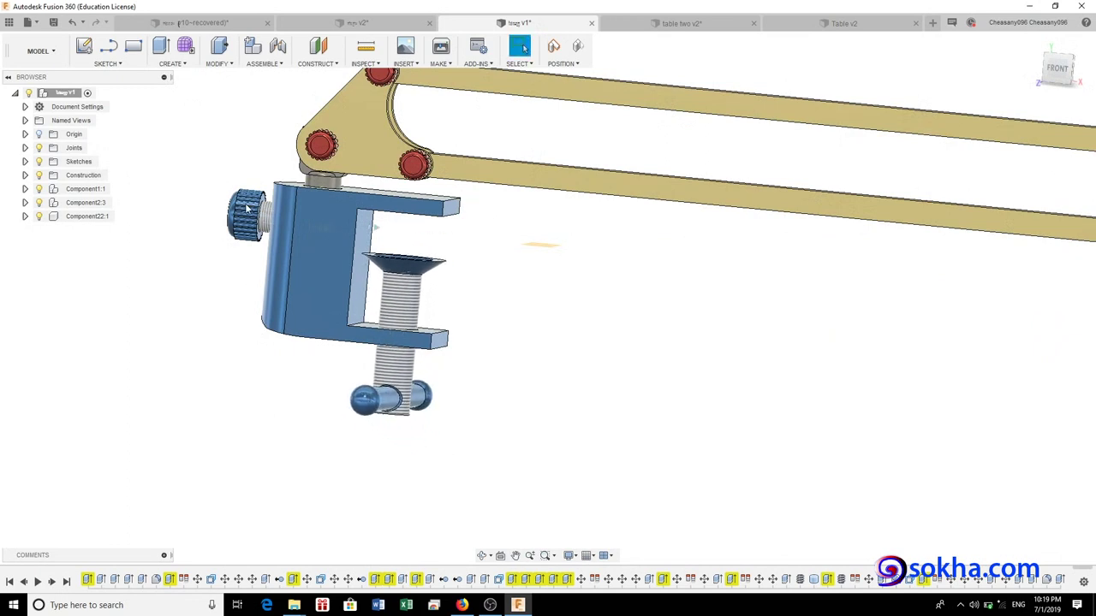
mouse_move(247, 208)
middle_mouse_down("shift")
mouse_move(548, 298)
mouse_move(613, 271)
middle_mouse_up("shift")
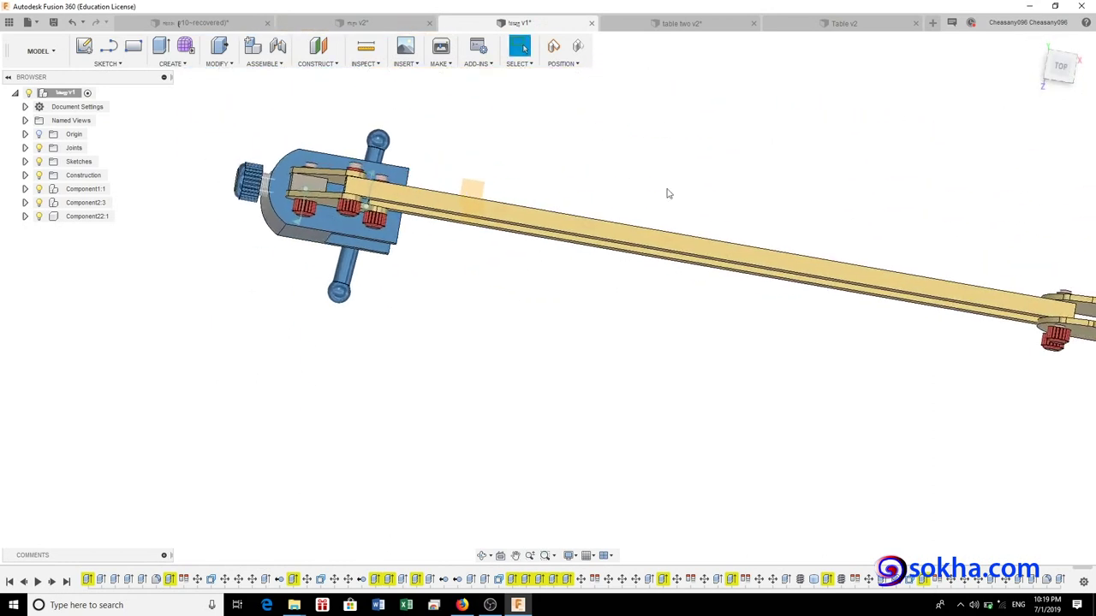
- Frame the clamp from the front and pull its side knob and screw outward
scroll(467, 139, "down", 2)
middle_click_drag(439, 134, 381, 171)
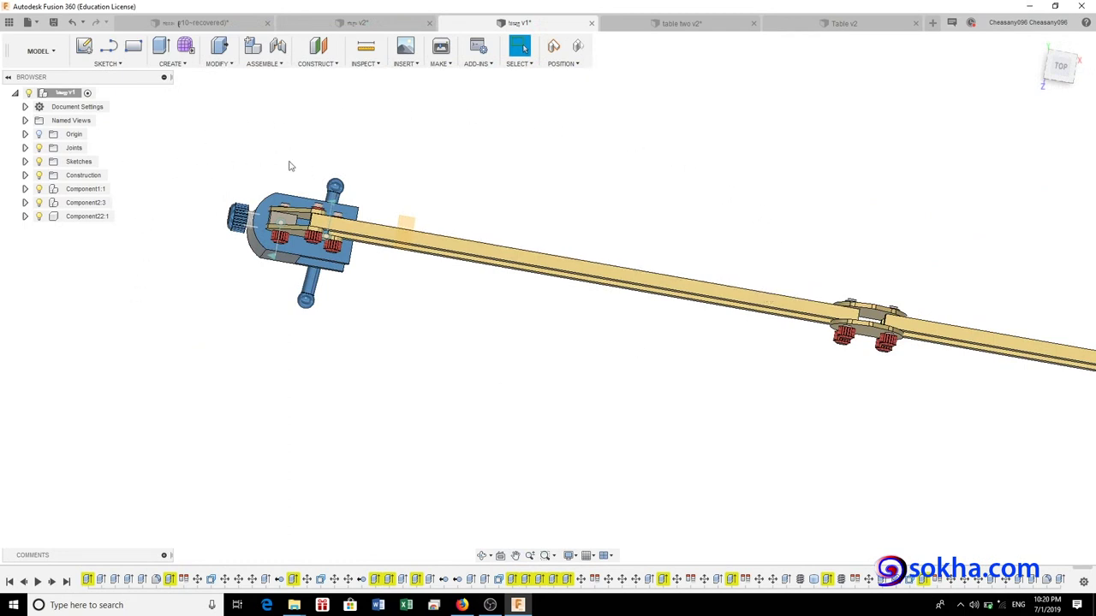
middle_click_drag(278, 160, 307, 253)
middle_click_drag(1064, 77, 317, 215, "shift")
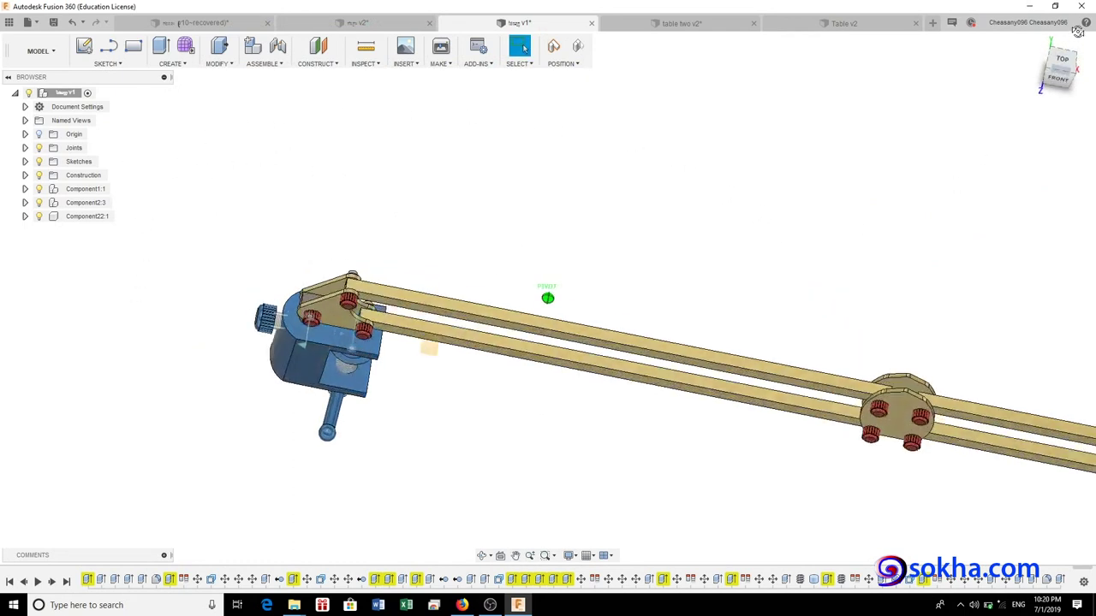
scroll(394, 270, "up", 3)
scroll(394, 271, "up", 2)
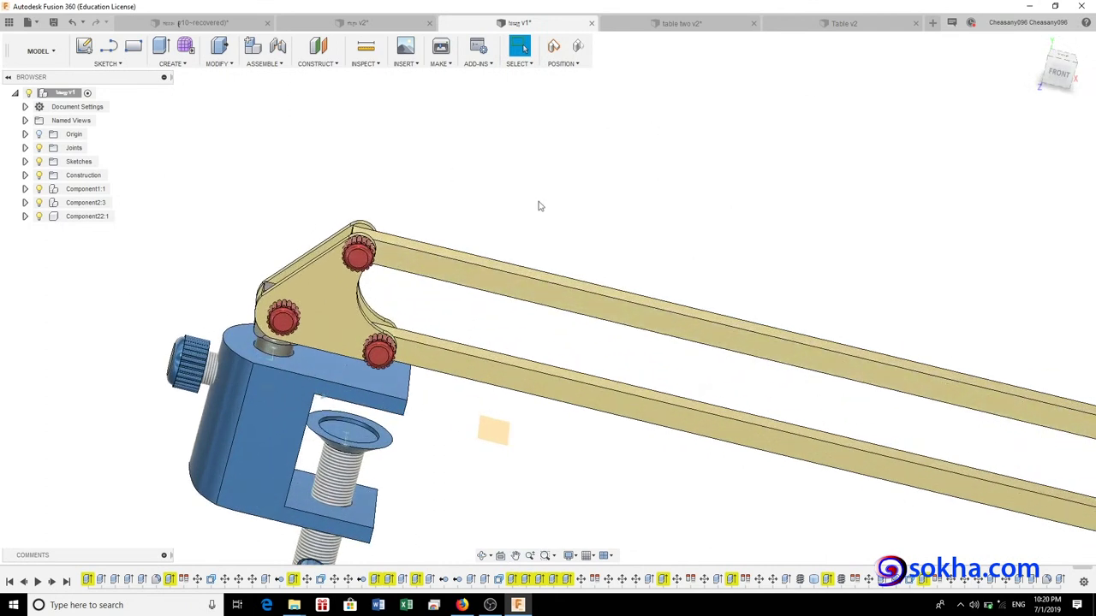
mouse_move(196, 350)
left_mouse_down()
mouse_move(183, 286)
mouse_move(127, 249)
mouse_move(150, 399)
mouse_move(175, 421)
mouse_move(157, 388)
mouse_move(177, 397)
left_mouse_up()
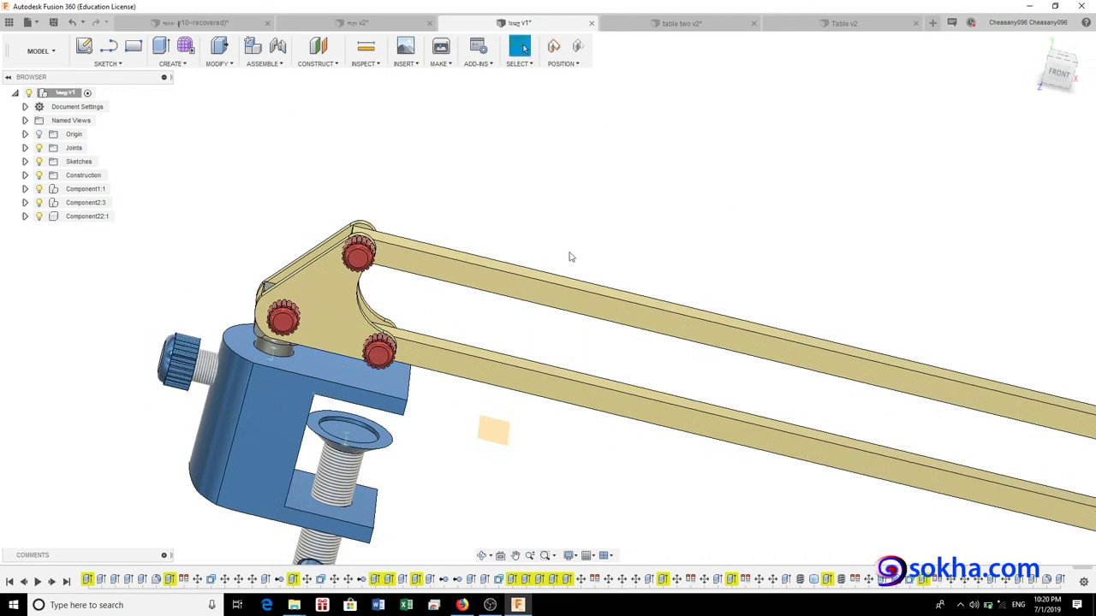
- Zoom out to show the whole boom arm diagonally, then switch to the table two v2 document
scroll(498, 340, "down", 1)
middle_click_drag(647, 271, 475, 248)
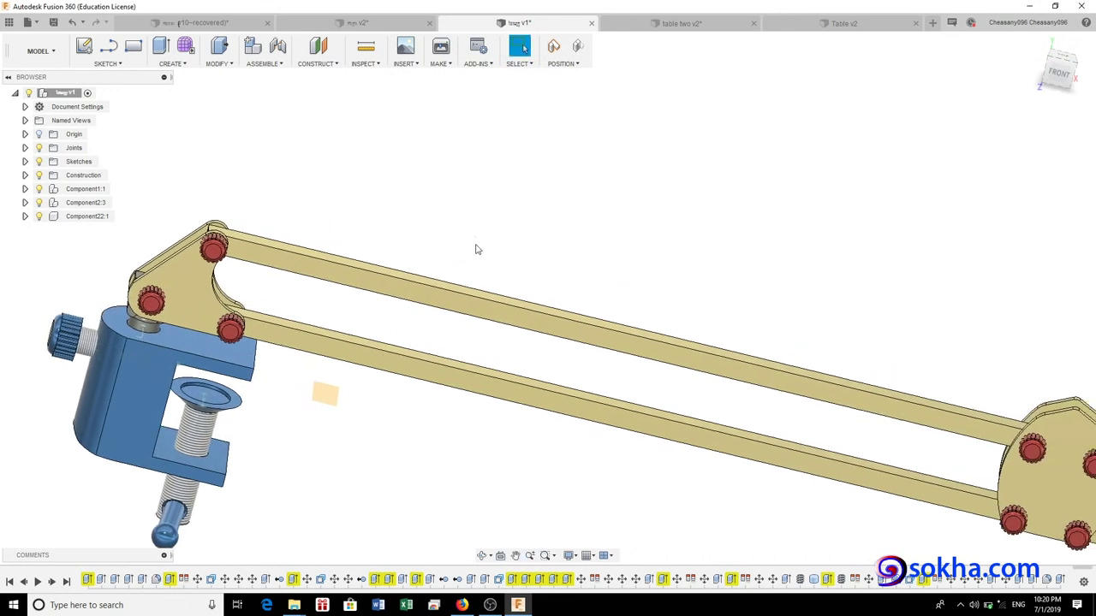
scroll(478, 249, "down", 1)
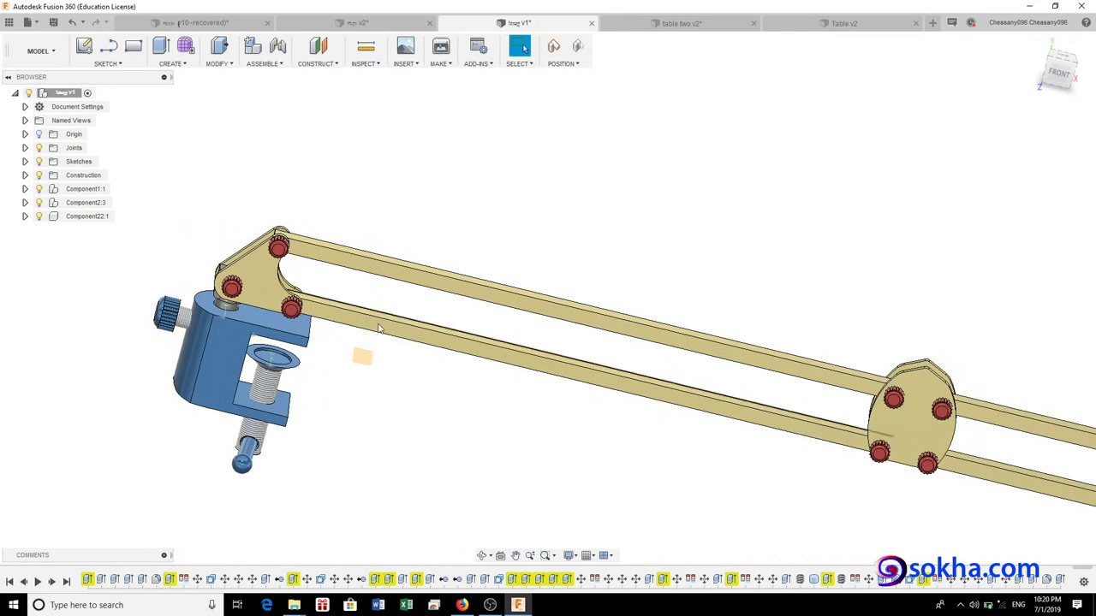
scroll(704, 262, "down", 1)
scroll(805, 246, "down", 1)
middle_click_drag(804, 247, 640, 179)
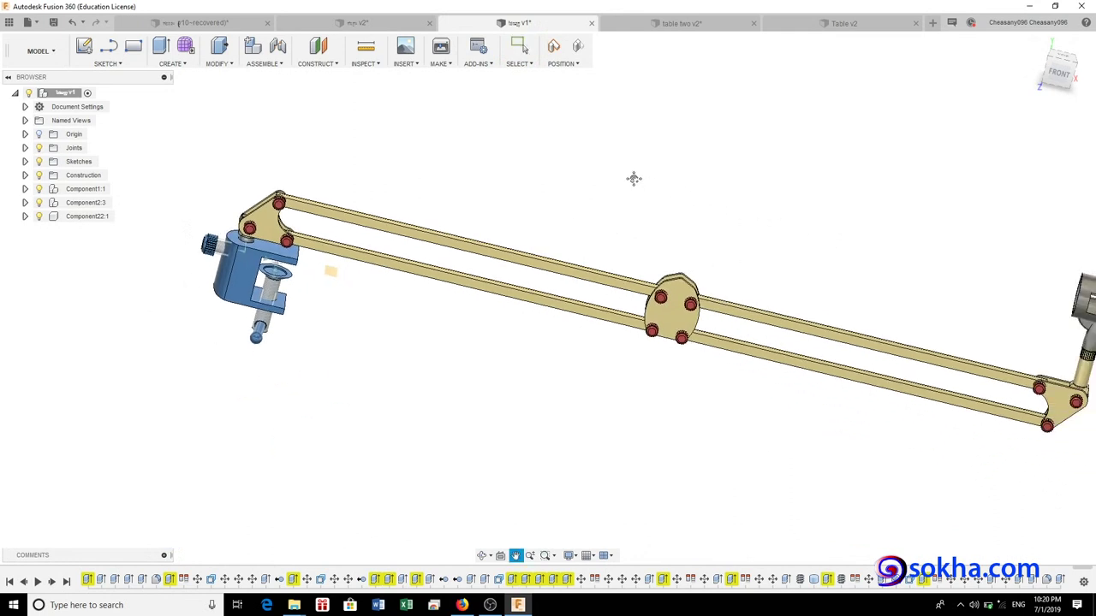
mouse_move(1058, 72)
left_click_drag(1059, 71, 1061, 69)
mouse_move(548, 297)
middle_mouse_down("shift")
mouse_move(596, 195)
mouse_move(621, 179)
middle_mouse_up("shift")
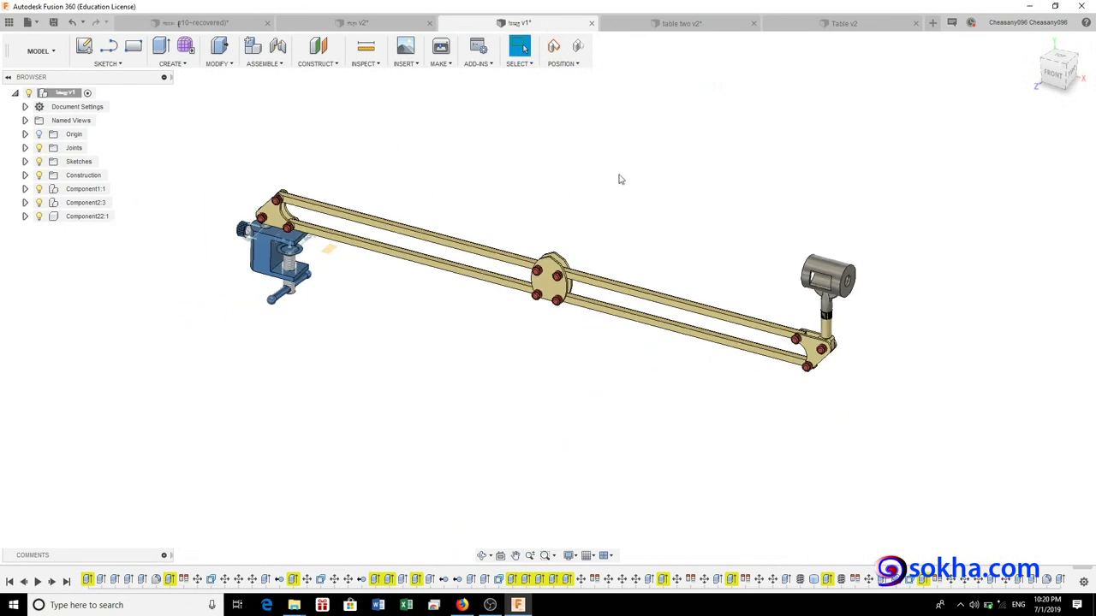
left_click(687, 24)
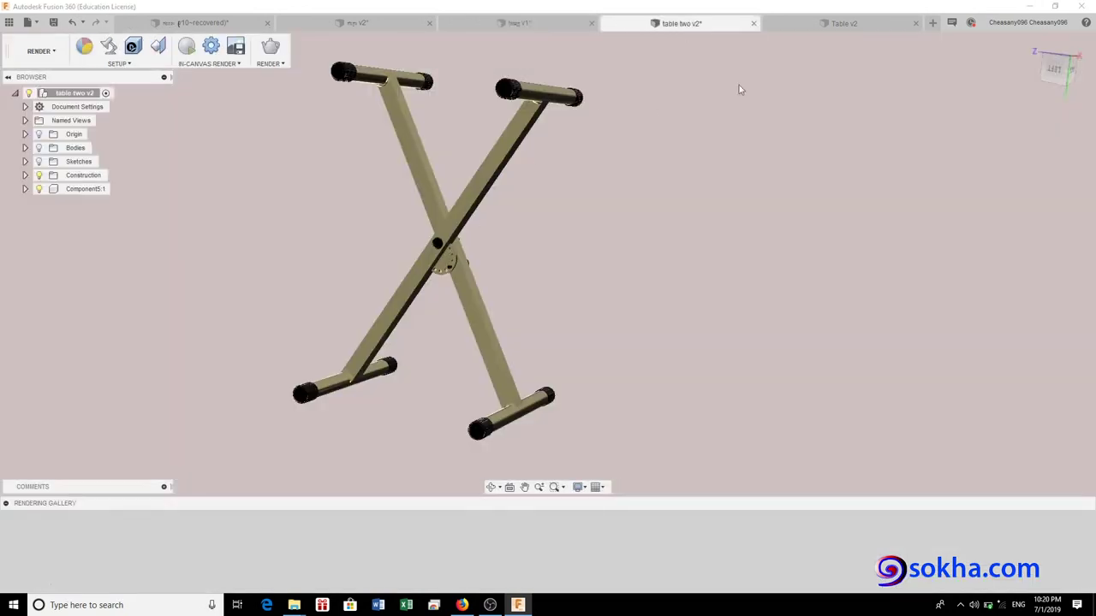
- Shift the X-stand right and orbit it to view it from behind
middle_click_drag(743, 149, 823, 155)
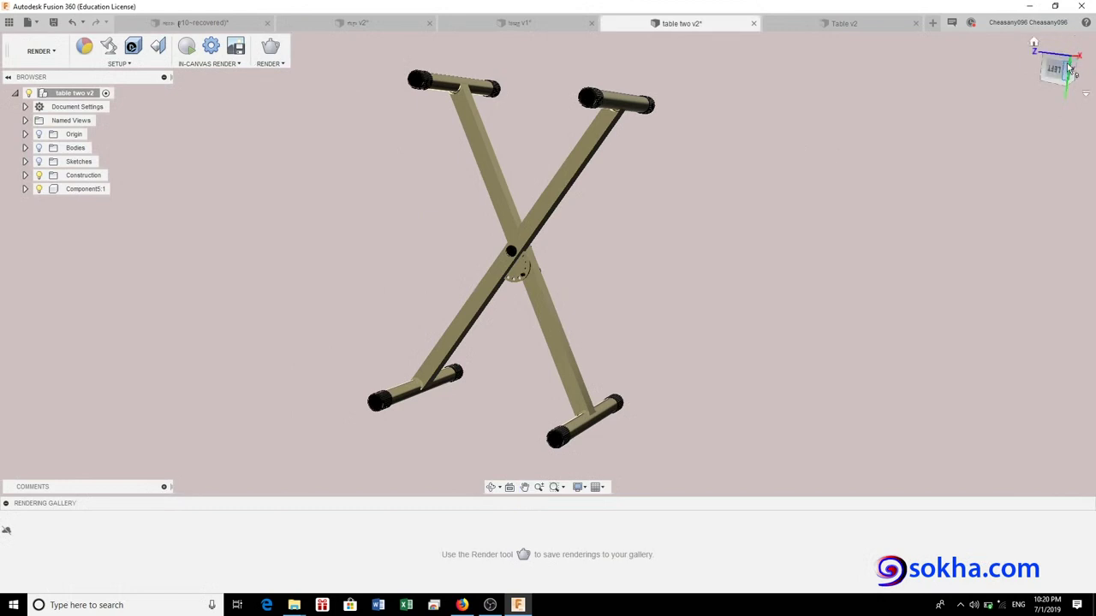
left_click_drag(1069, 70, 1054, 76)
middle_click_drag(547, 263, 714, 134, "shift")
scroll(488, 284, "up", 5)
- Zoom onto the hinge plate, tilt it slightly, and pan so both top bars show
scroll(582, 249, "up", 2)
scroll(590, 237, "up", 2)
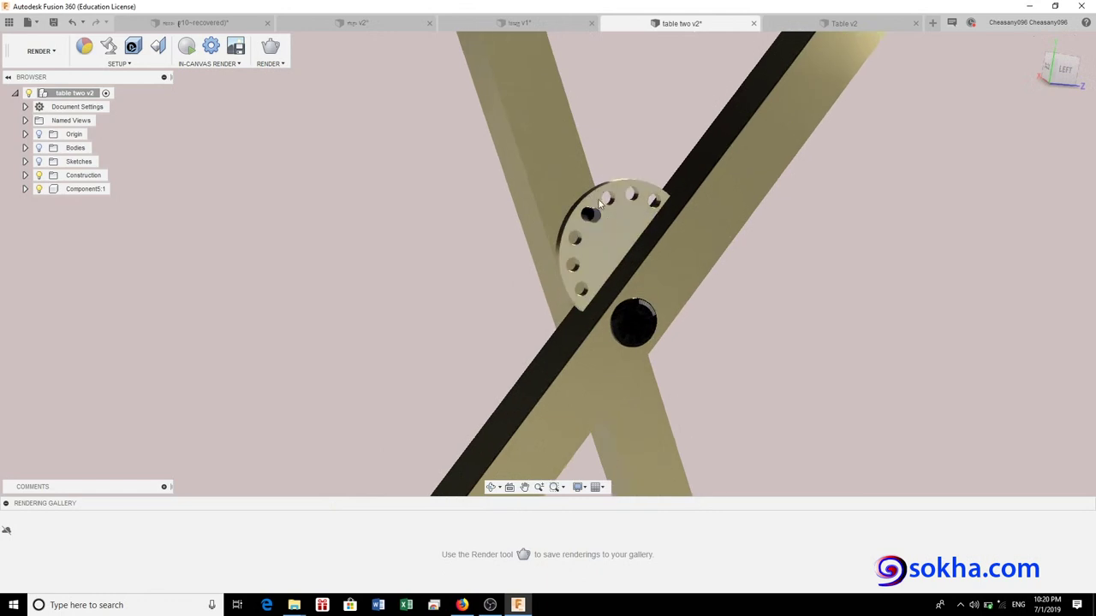
scroll(591, 237, "up", 2)
scroll(590, 237, "up", 2)
scroll(591, 237, "up", 2)
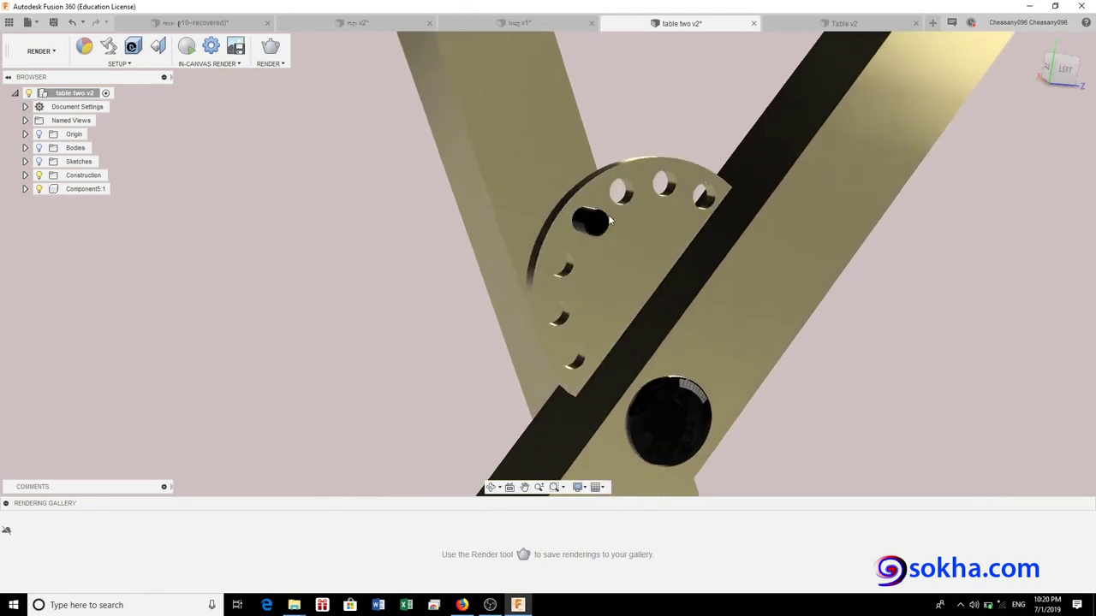
scroll(723, 172, "down", 2)
middle_click_drag(724, 175, 724, 193, "shift")
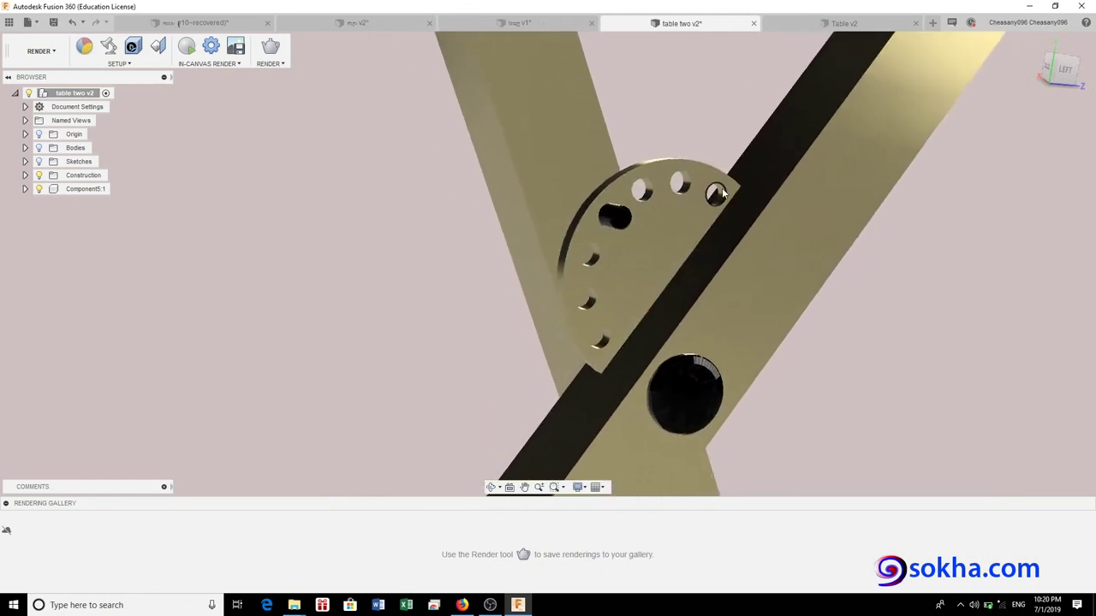
scroll(722, 193, "down", 3)
scroll(729, 176, "down", 3)
middle_click_drag(808, 97, 736, 216)
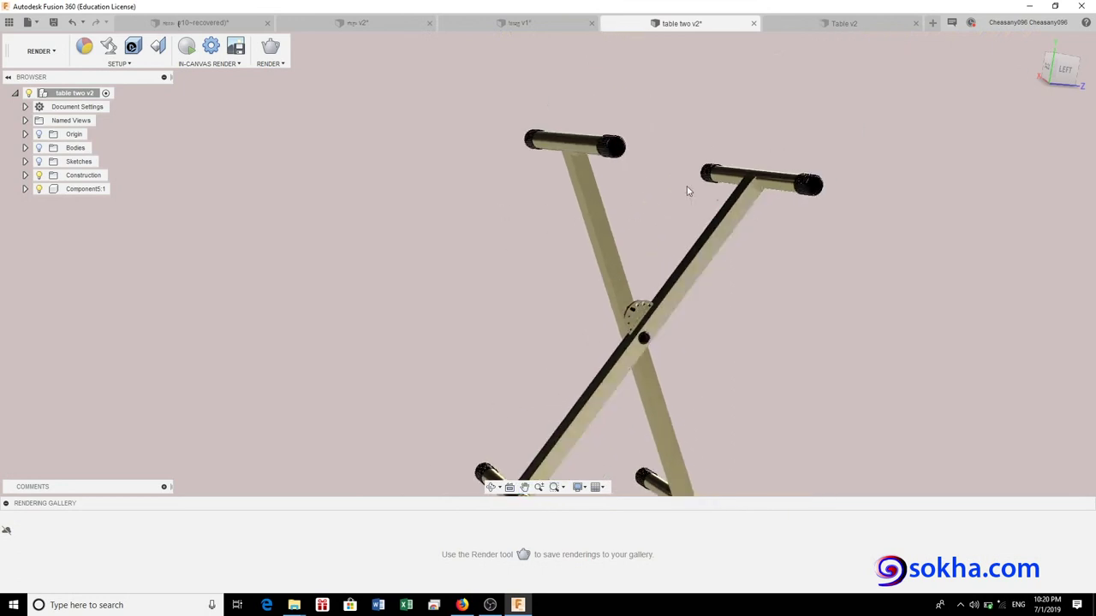
- Zoom back in and turn to the LEFT view so the hinge plate faces the camera
scroll(638, 291, "up", 2)
scroll(637, 308, "up", 2)
scroll(634, 312, "up", 1)
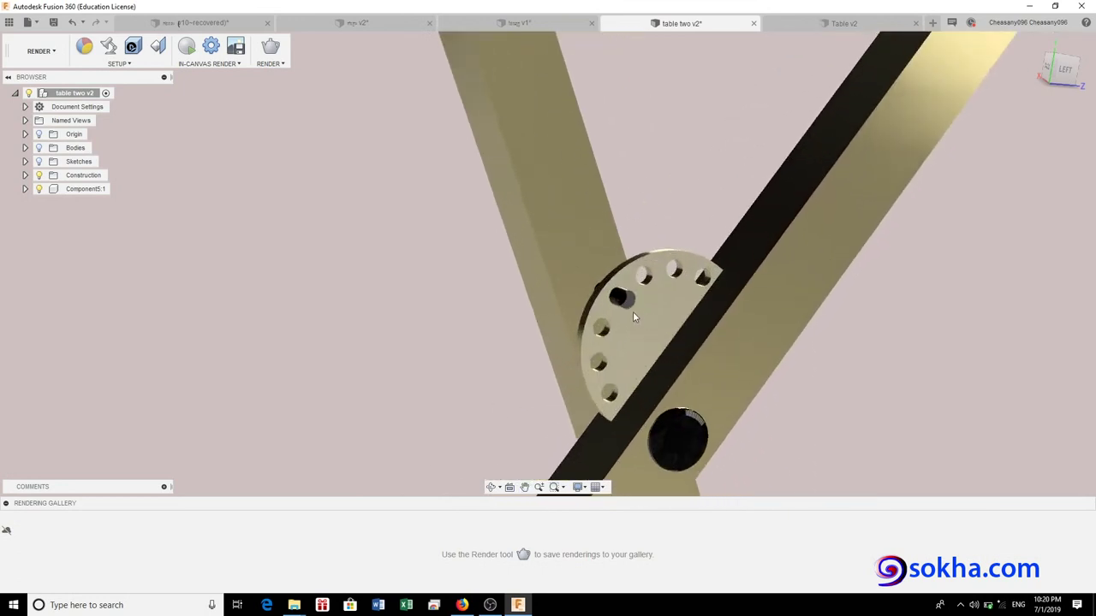
scroll(625, 283, "up", 2)
mouse_move(616, 271)
middle_mouse_down("shift")
mouse_move(659, 224)
mouse_move(589, 305)
mouse_move(916, 161)
mouse_move(1084, 59)
middle_mouse_up("shift")
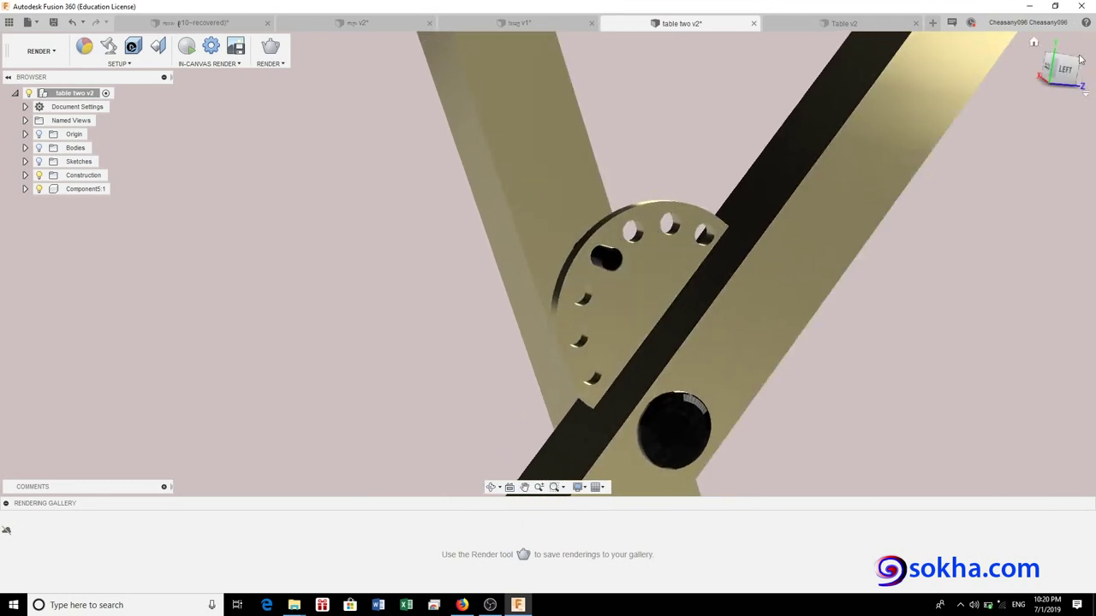
left_click(1049, 71)
mouse_move(741, 137)
middle_mouse_down("shift")
mouse_move(611, 234)
mouse_move(656, 237)
middle_mouse_up("shift")
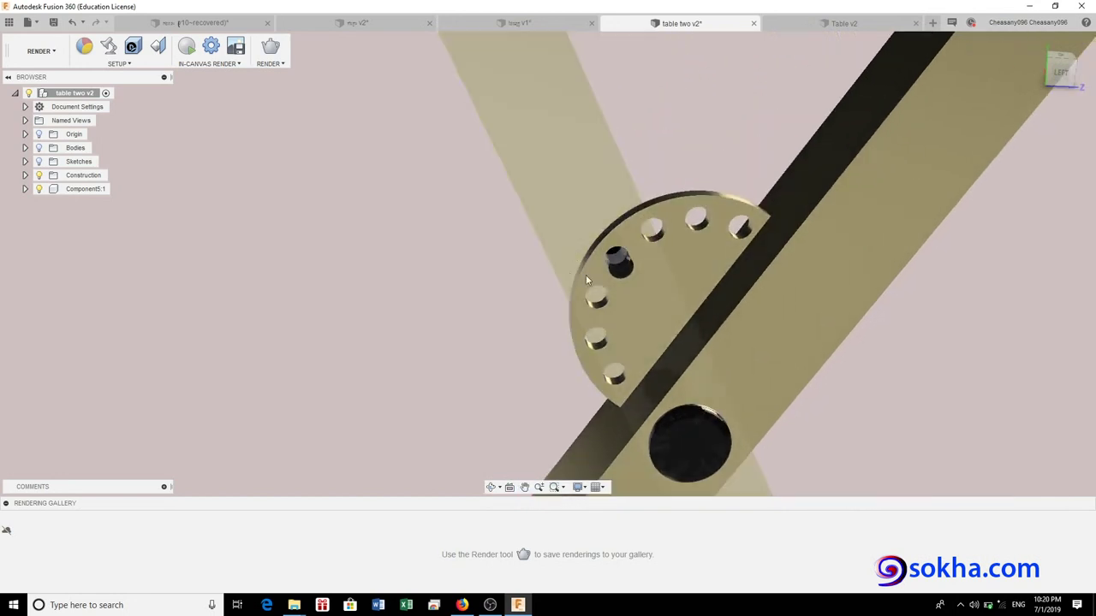
- Zoom out from the hinge plate to show the locking pin above the black knob
scroll(572, 242, "down", 1)
scroll(573, 242, "down", 2)
scroll(573, 242, "down", 2)
scroll(606, 255, "down", 2)
scroll(606, 255, "up", 2)
scroll(606, 255, "up", 2)
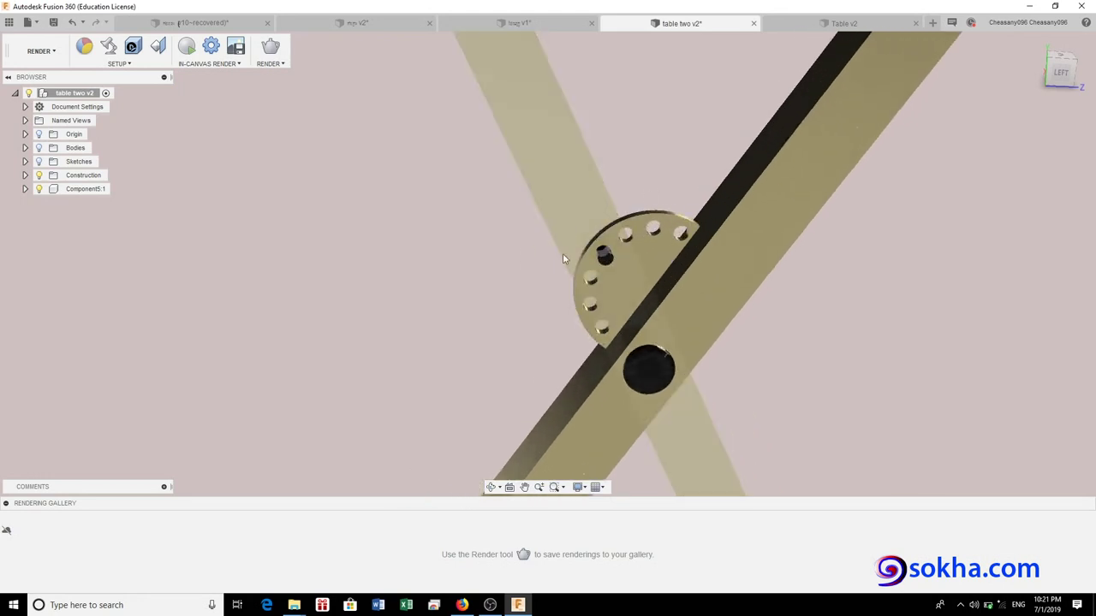
scroll(658, 261, "down", 2)
scroll(658, 261, "down", 1)
scroll(651, 291, "down", 1)
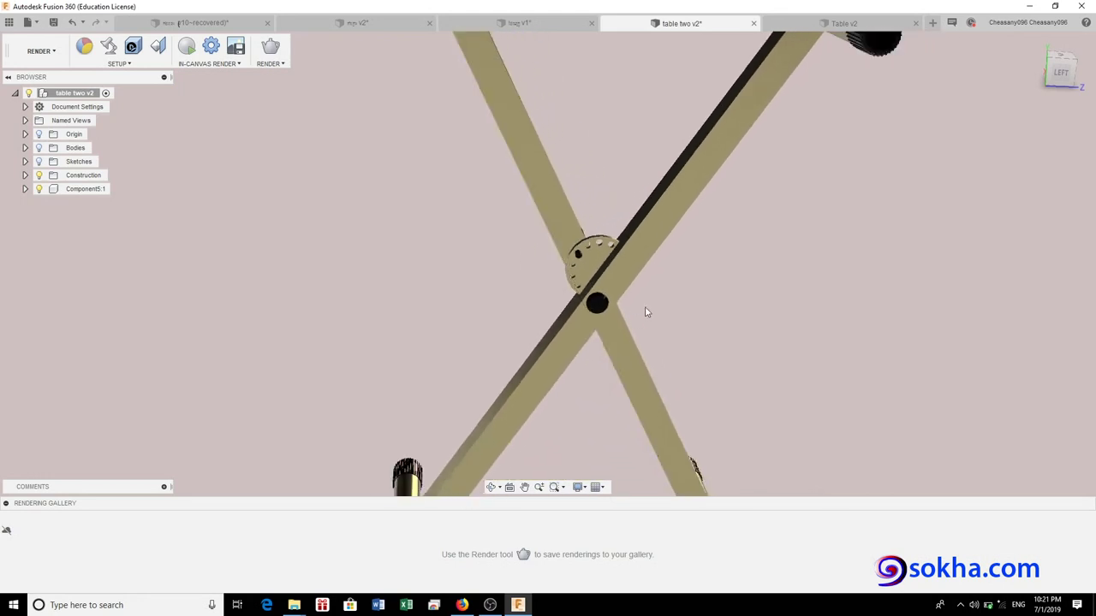
- Pan and orbit the X-stand around its black knob to change the angle of the legs
middle_click_drag(646, 311, 676, 233)
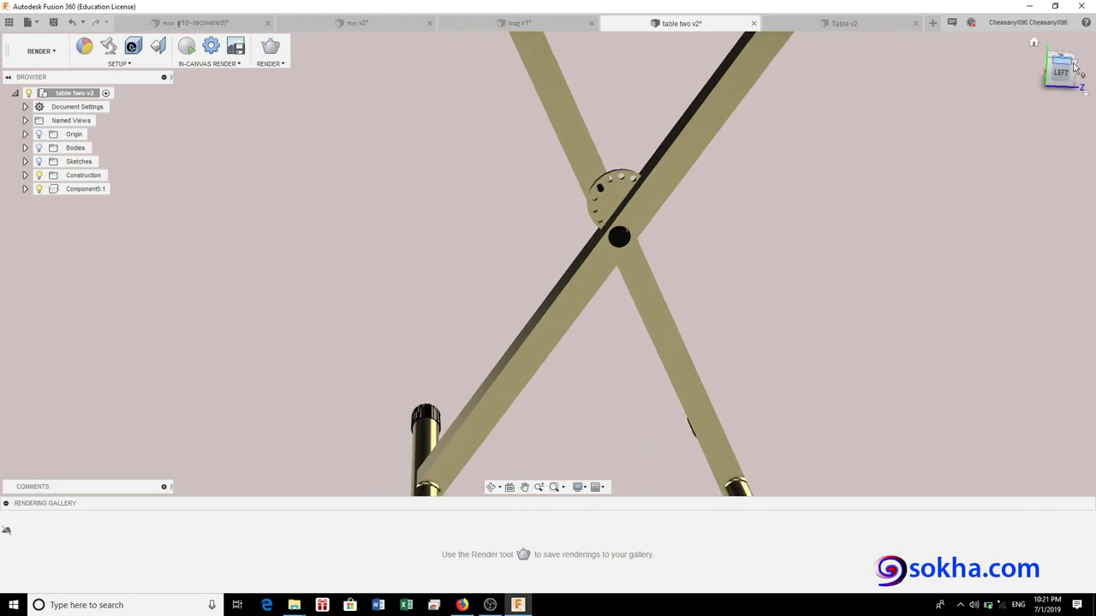
middle_click_drag(599, 257, 655, 210, "shift")
scroll(511, 216, "up", 1)
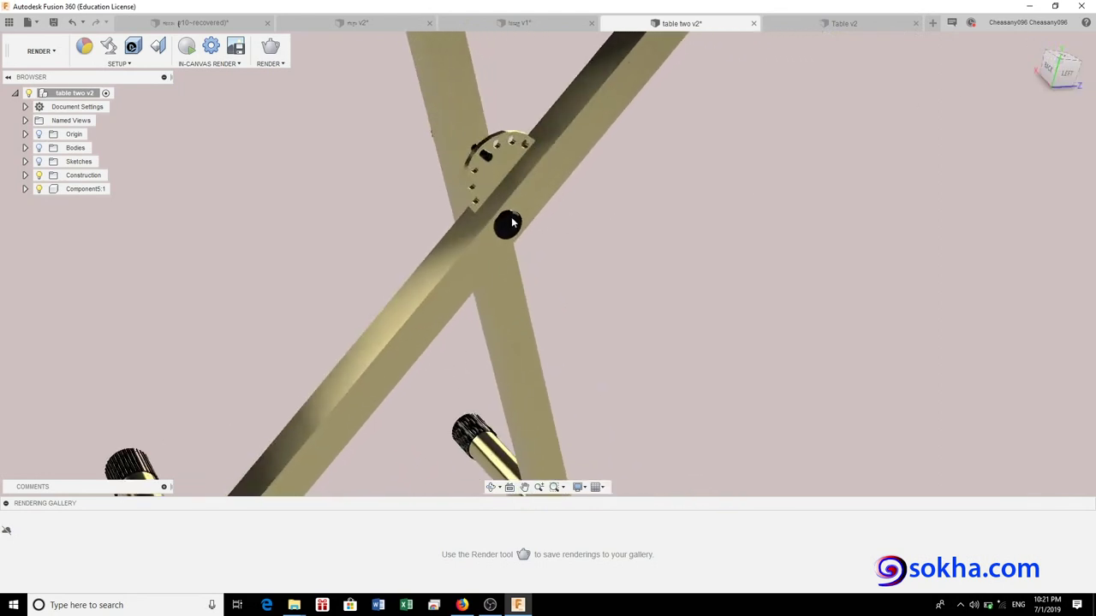
scroll(508, 215, "up", 2)
middle_click_drag(508, 221, 475, 223, "shift")
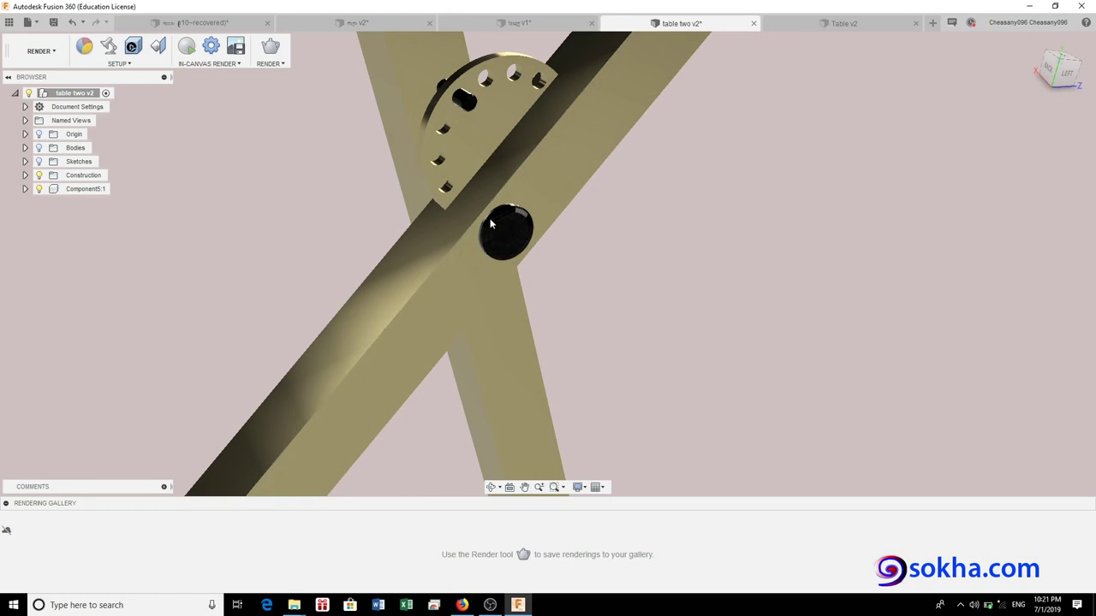
scroll(490, 224, "down", 1)
middle_click_drag(511, 240, 554, 248, "shift")
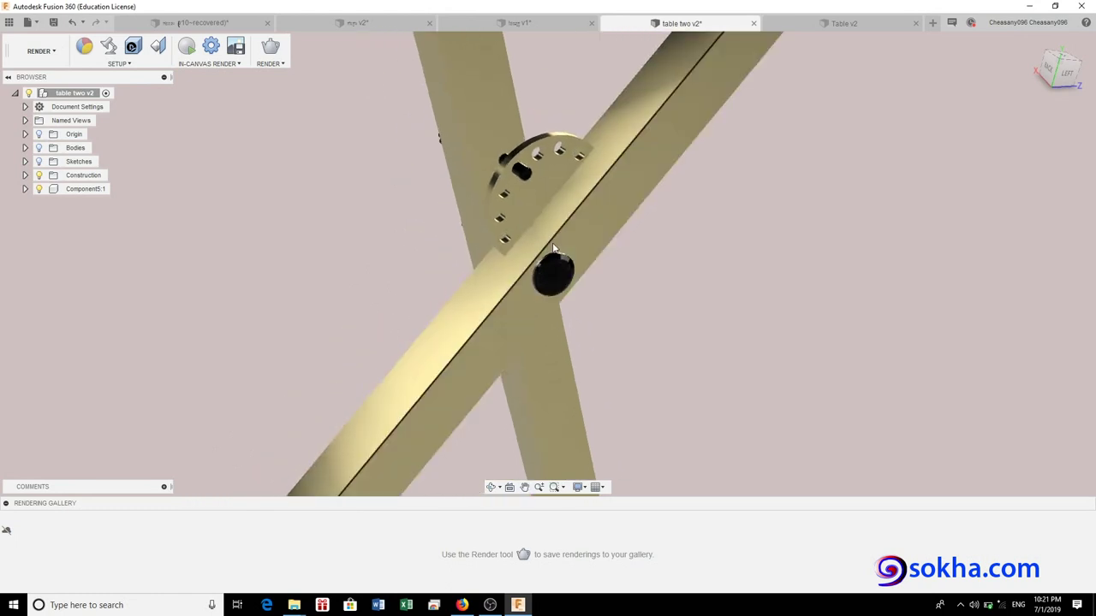
scroll(561, 255, "down", 2)
scroll(558, 248, "down", 1)
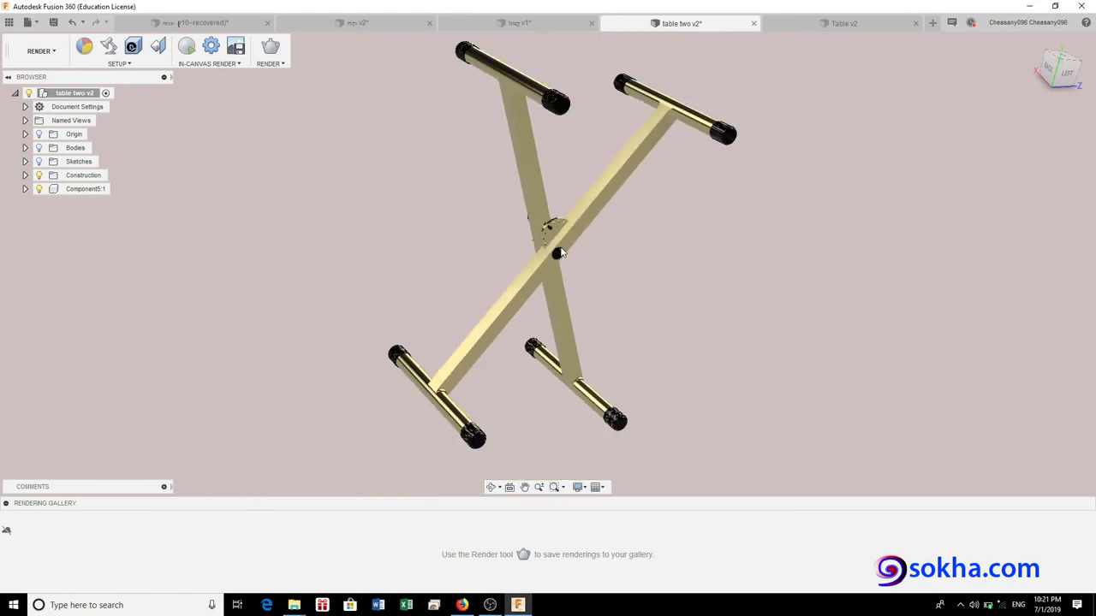
middle_click_drag(557, 246, 536, 242, "shift")
- Zoom in and orbit around the hinge knob to view the stand from behind
scroll(539, 252, "up", 2)
scroll(560, 236, "up", 2)
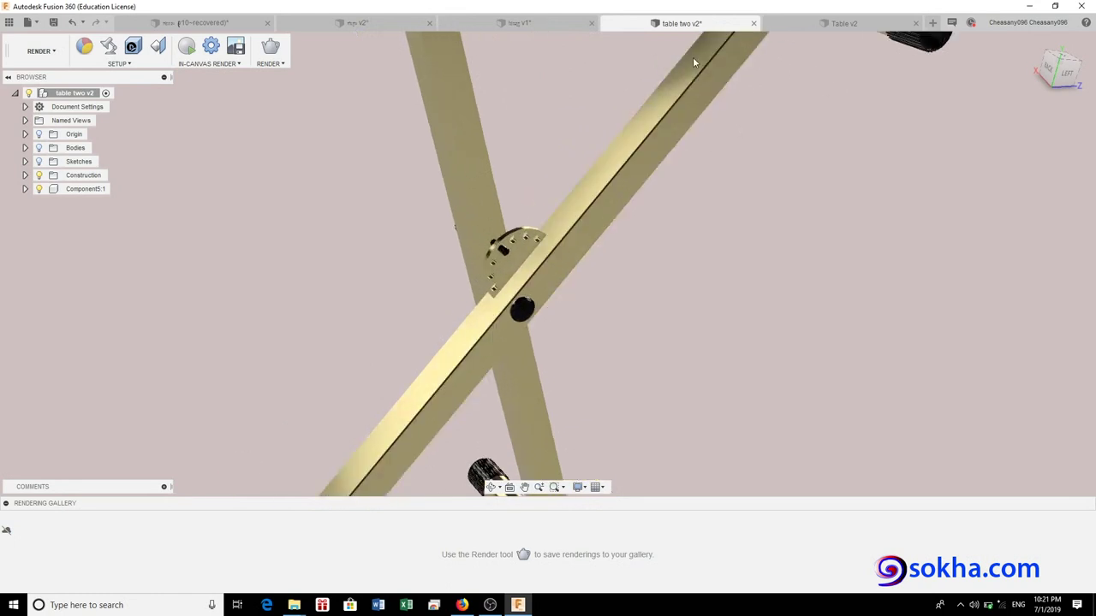
scroll(588, 274, "down", 2)
scroll(577, 272, "down", 1)
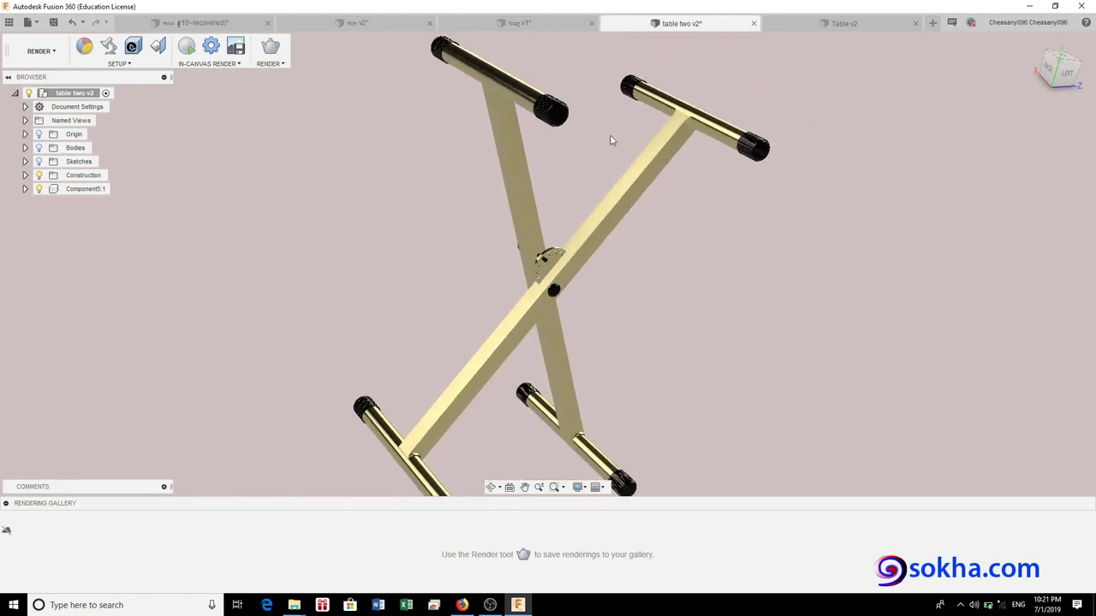
scroll(556, 274, "up", 2)
scroll(534, 308, "up", 2)
scroll(599, 222, "up", 1)
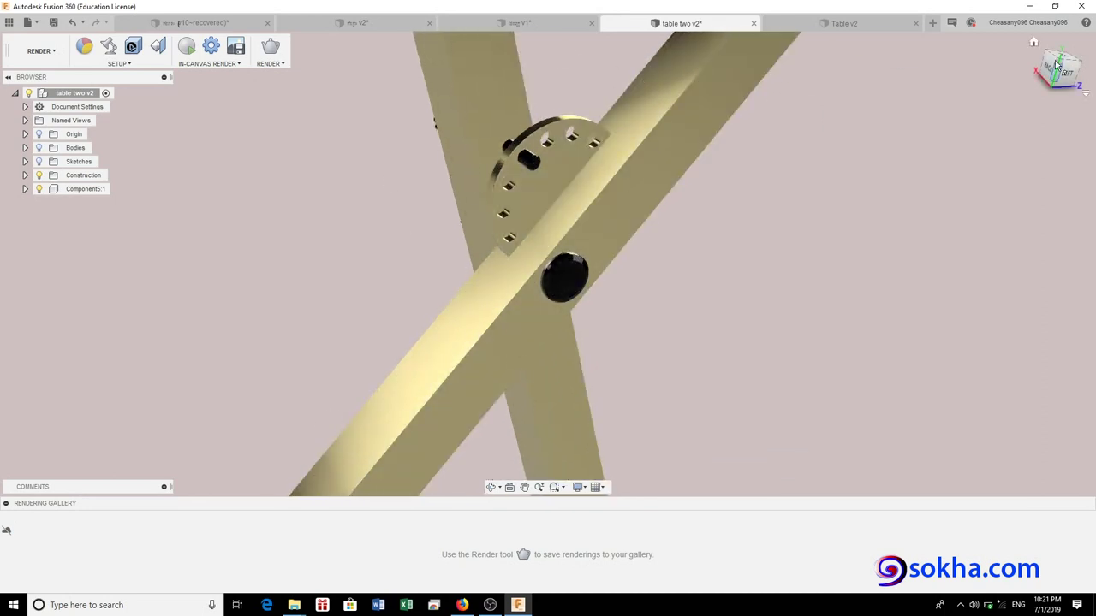
middle_click_drag(548, 263, 923, 97, "shift")
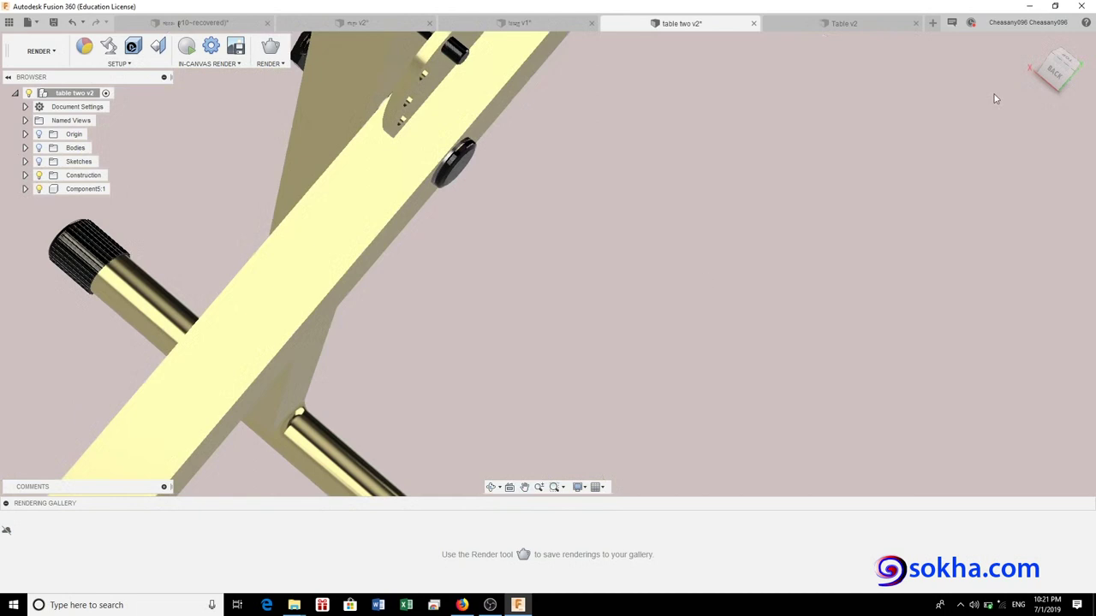
mouse_move(548, 263)
middle_mouse_down("shift")
mouse_move(582, 166)
mouse_move(763, 354)
mouse_move(643, 239)
mouse_move(611, 166)
mouse_move(719, 188)
middle_mouse_up("shift")
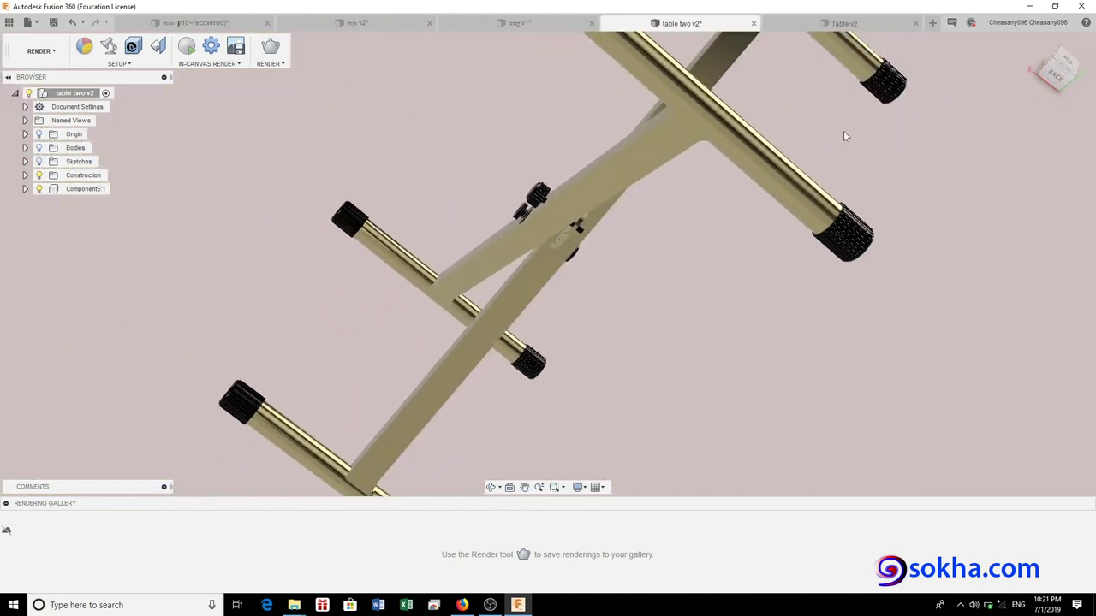
scroll(928, 110, "down", 3)
- View the X-stand from underneath, centre it, and switch to the Table v2 document
middle_click_drag(928, 110, 799, 213, "shift")
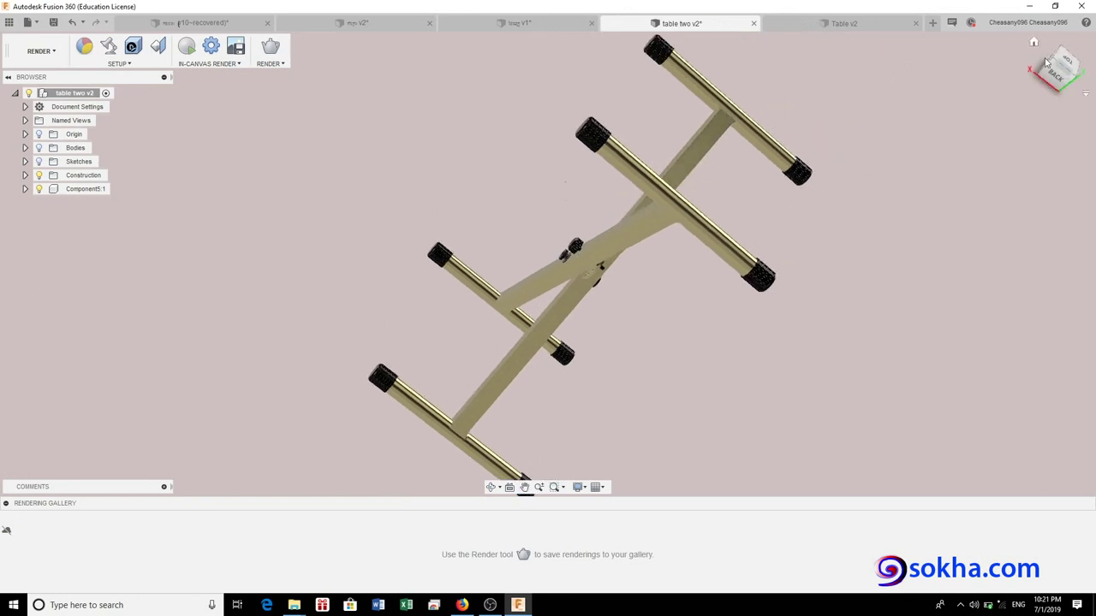
middle_click_drag(547, 263, 849, 144, "shift")
scroll(850, 145, "down", 3)
mouse_move(770, 191)
middle_mouse_down()
mouse_move(632, 196)
mouse_move(651, 144)
middle_mouse_up()
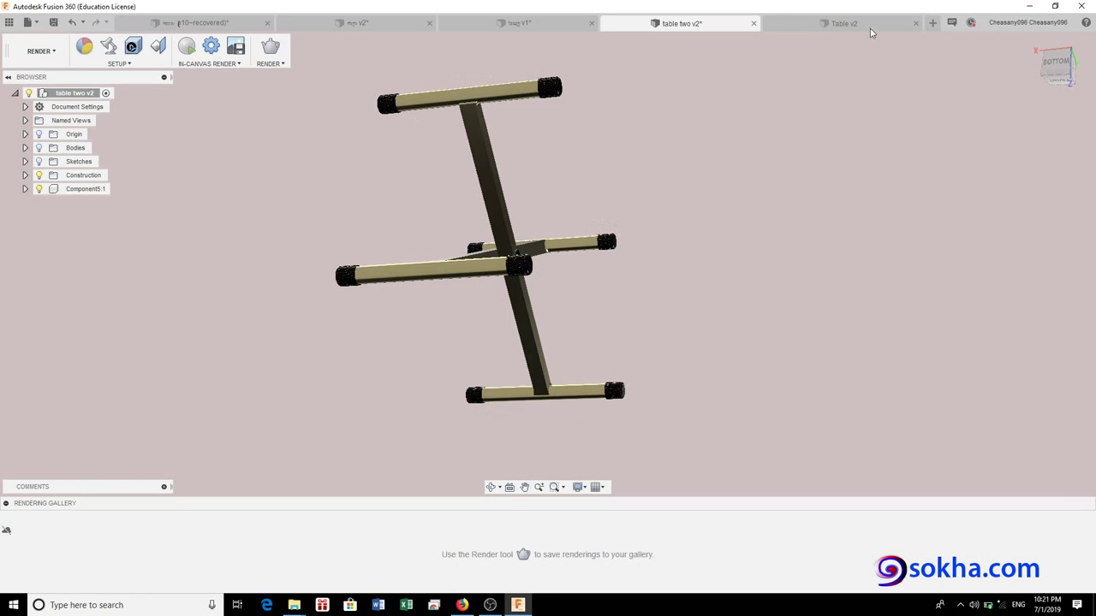
left_click(844, 28)
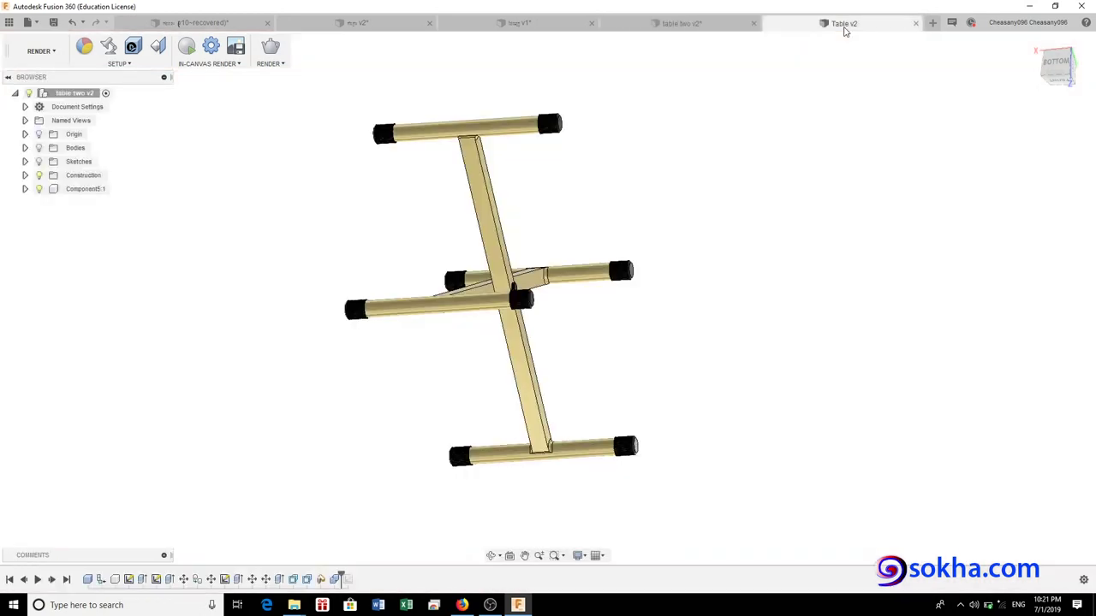
- Orbit the wooden table from a low view of its frame to oblique views from above
scroll(636, 236, "up", 2)
scroll(636, 237, "up", 2)
scroll(636, 236, "down", 1)
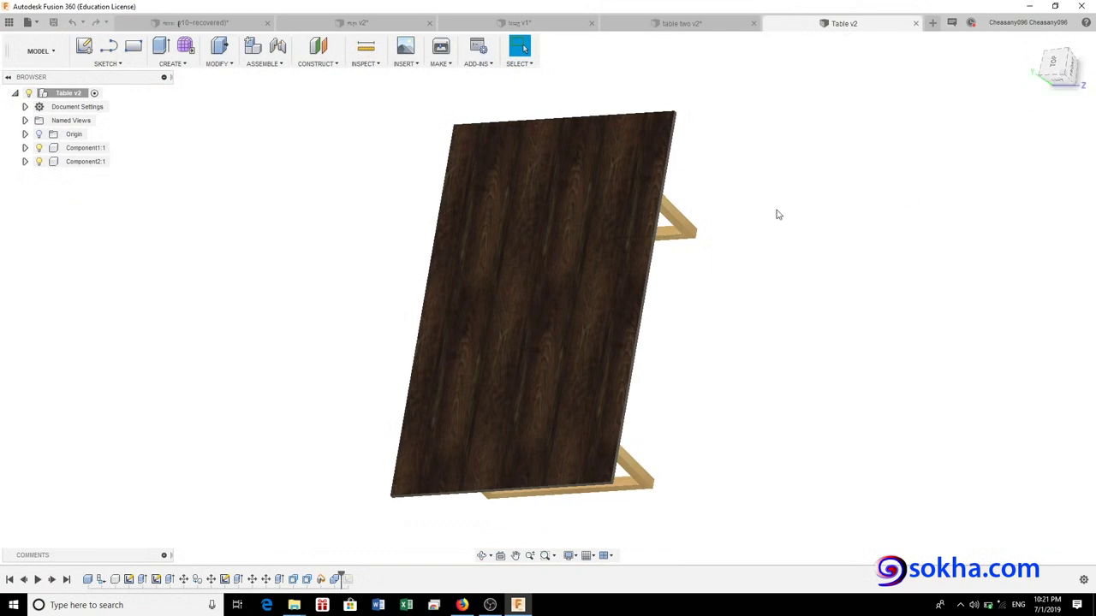
mouse_move(1062, 65)
left_mouse_down()
mouse_move(1070, 74)
mouse_move(1059, 67)
left_mouse_up()
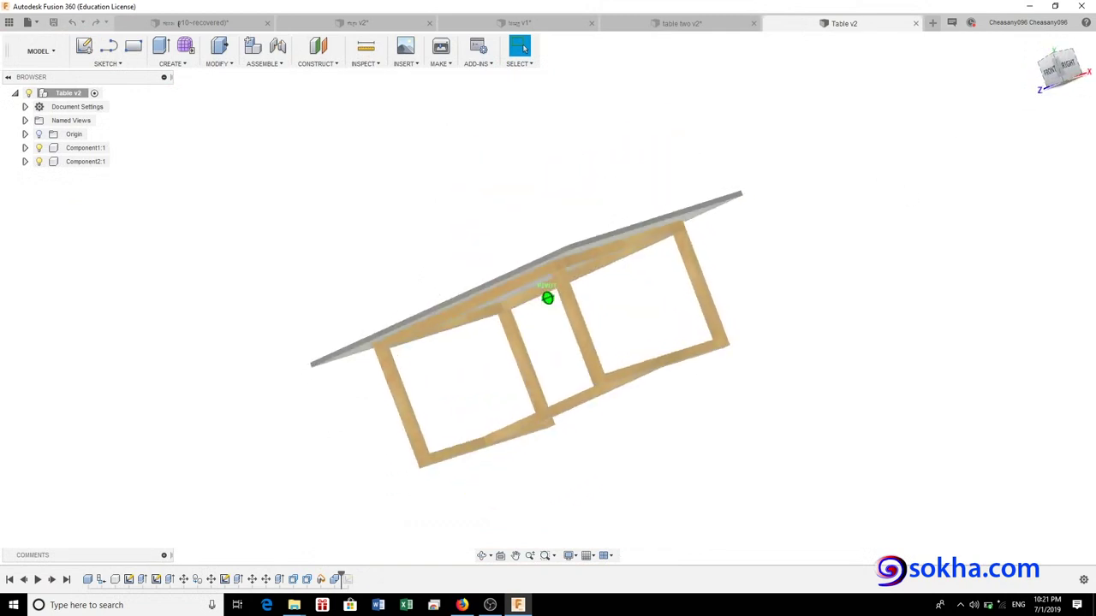
middle_click_drag(523, 49, 524, 49, "shift")
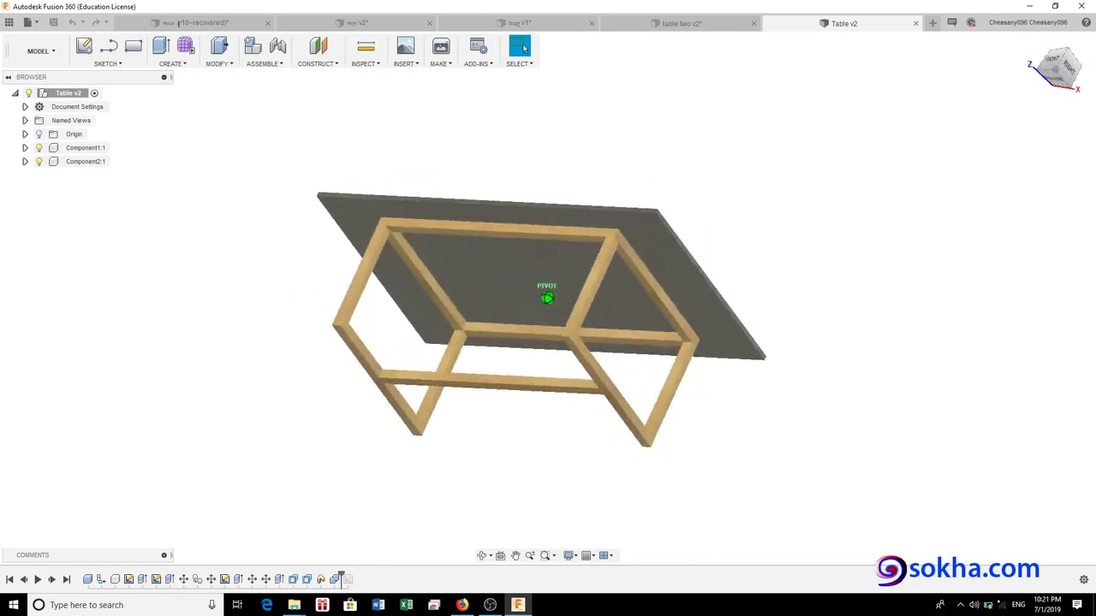
middle_click_drag(462, 244, 475, 249, "shift")
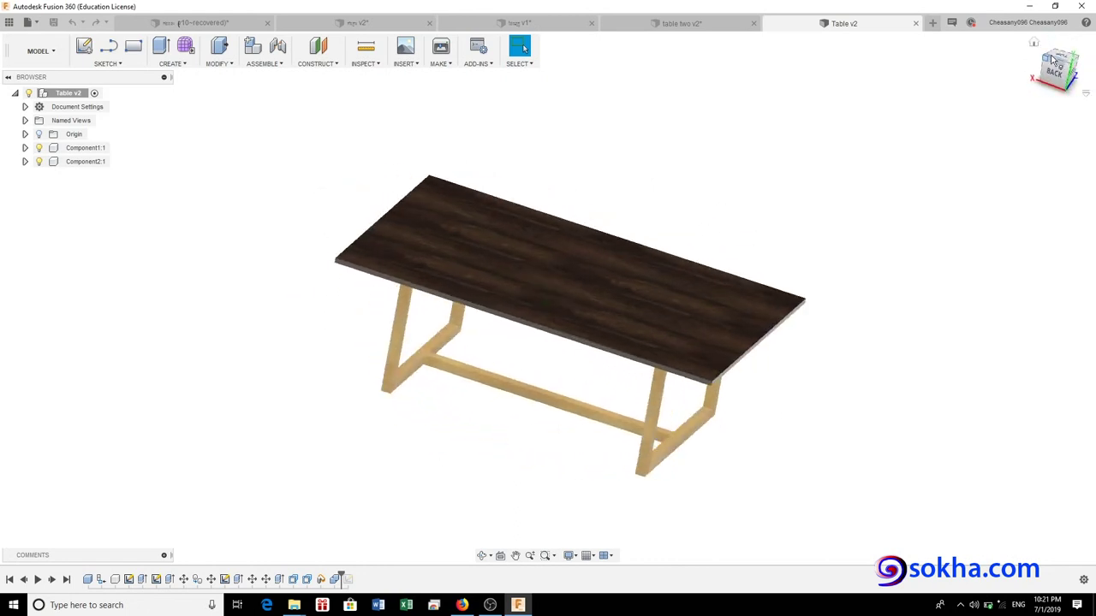
scroll(538, 258, "up", 3)
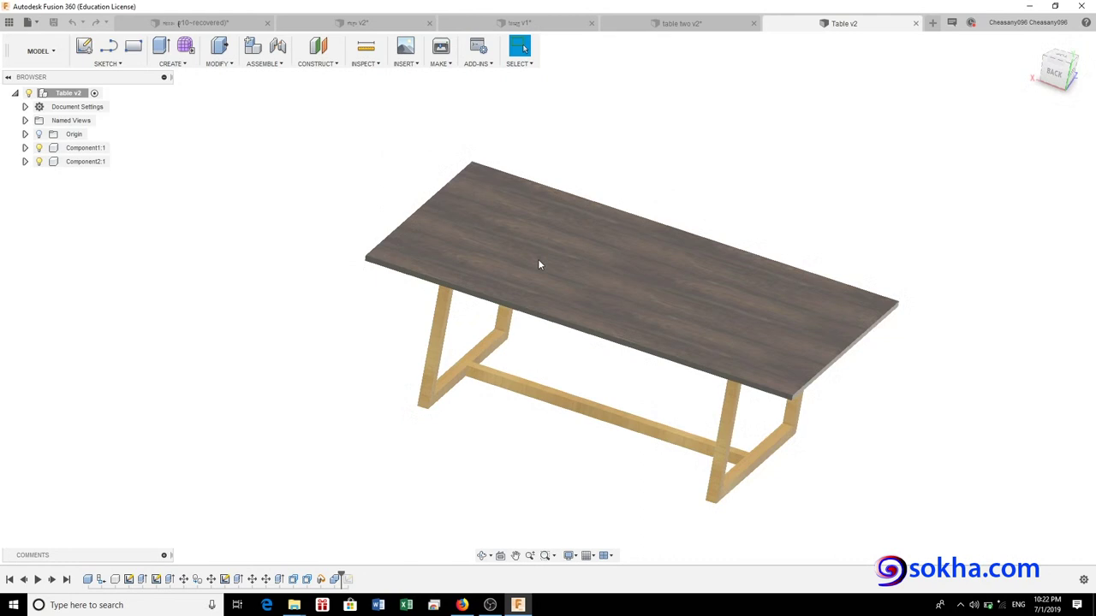
middle_click_drag(538, 259, 436, 239)
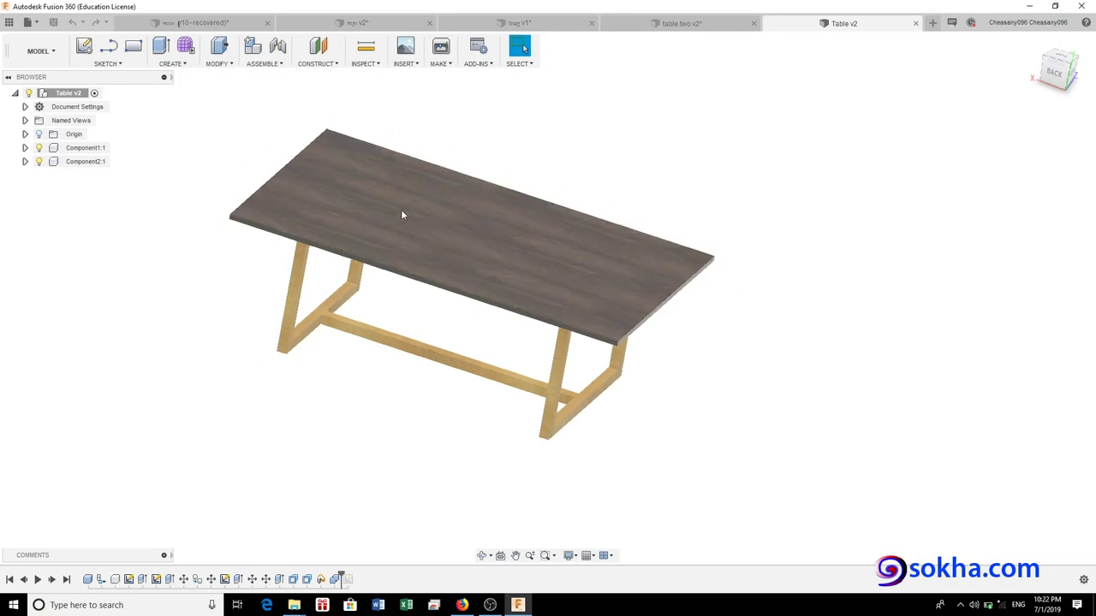
- Fit the whole table in view, then inspect it from underneath and round to the tabletop
key("F6")
mouse_move(1062, 82)
middle_mouse_down("shift")
mouse_move(1061, 172)
mouse_move(1027, 82)
mouse_move(1062, 172)
middle_mouse_up("shift")
mouse_move(548, 295)
middle_mouse_down("shift")
mouse_move(599, 257)
mouse_move(548, 296)
mouse_move(599, 283)
middle_mouse_up("shift")
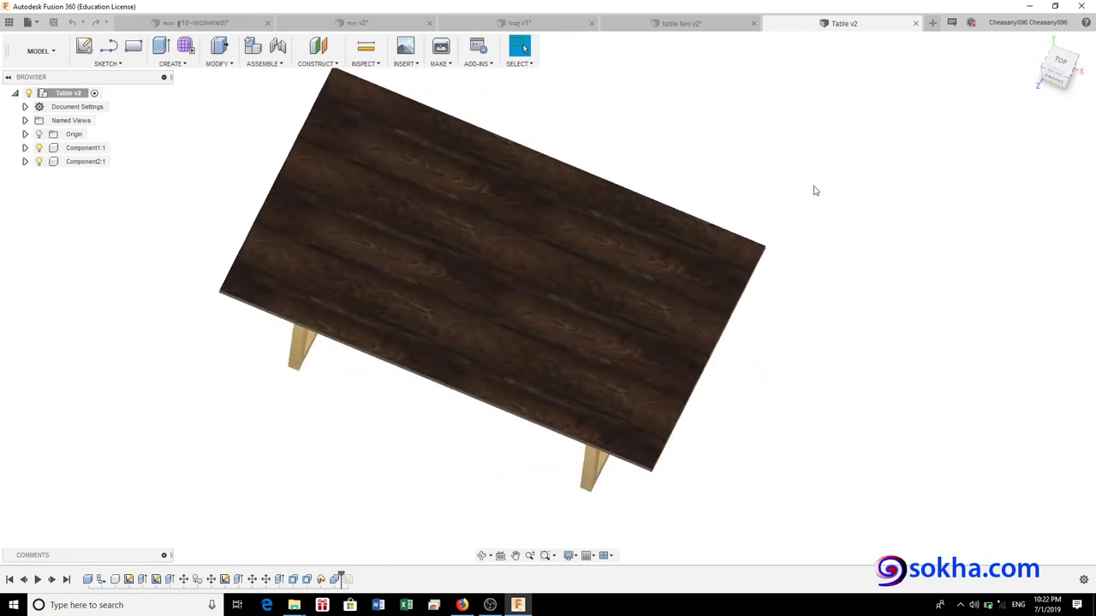
middle_click_drag(814, 163, 730, 272)
scroll(733, 297, "down", 3)
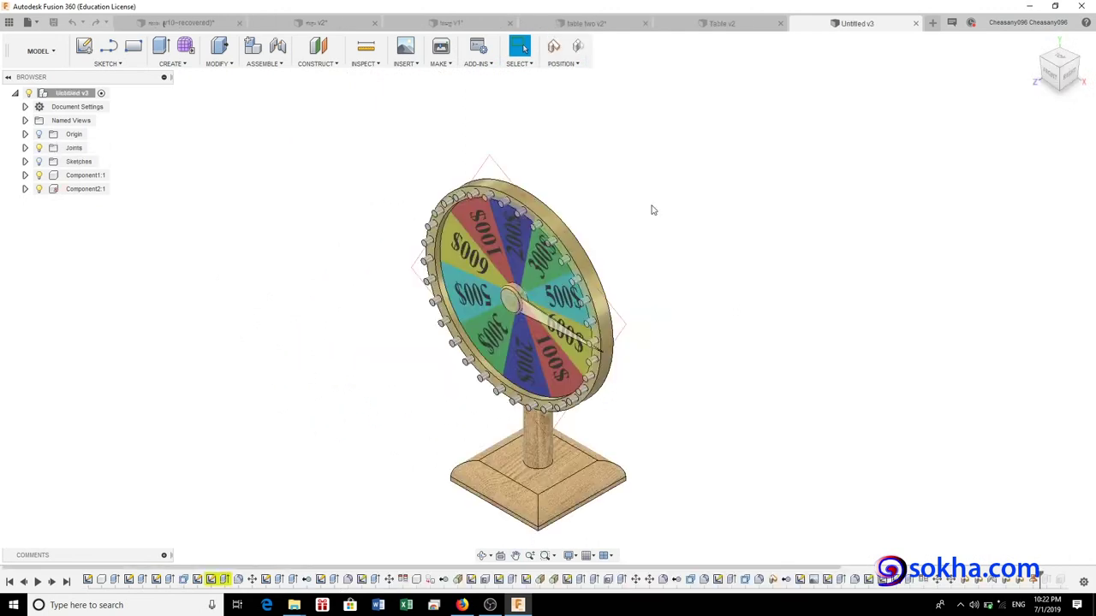
- Reposition the prize wheel and orbit it round to a side view
scroll(572, 291, "up", 3)
middle_click_drag(629, 284, 676, 210)
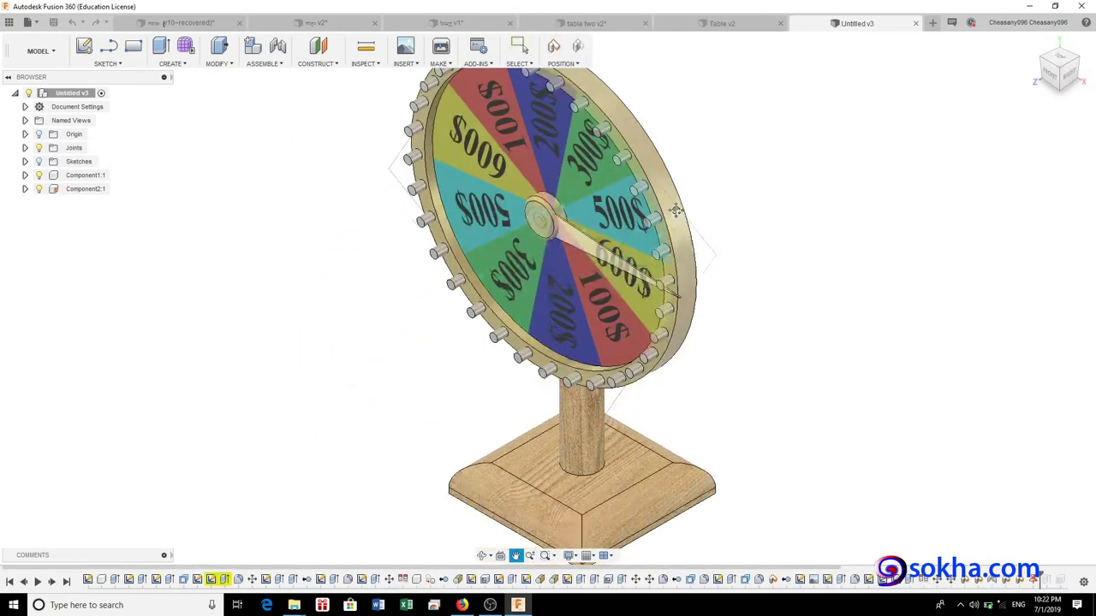
scroll(646, 223, "down", 2)
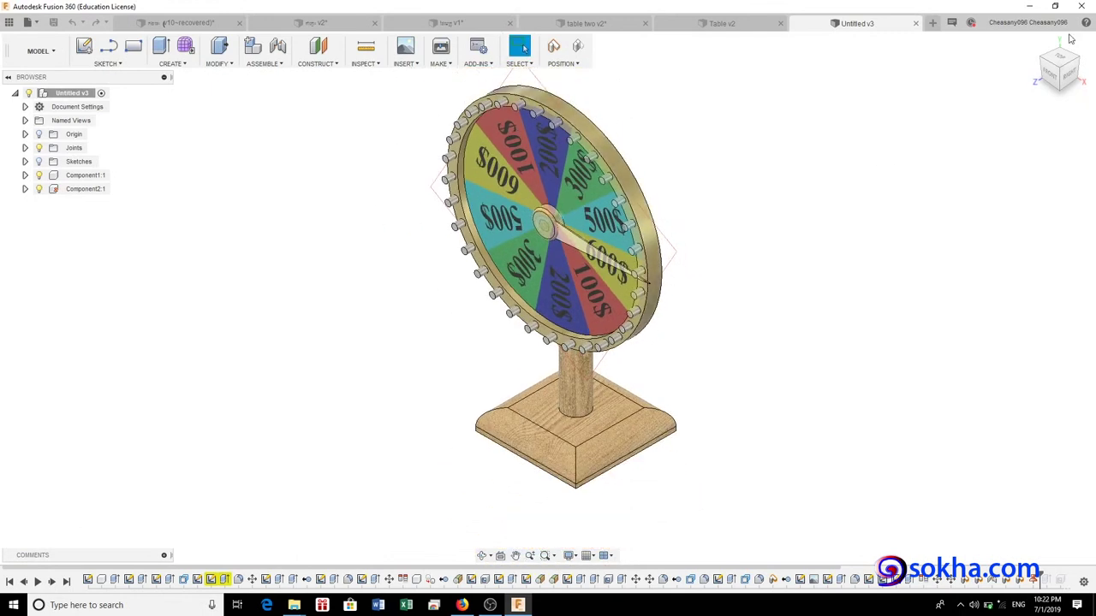
middle_click_drag(547, 289, 479, 296, "shift")
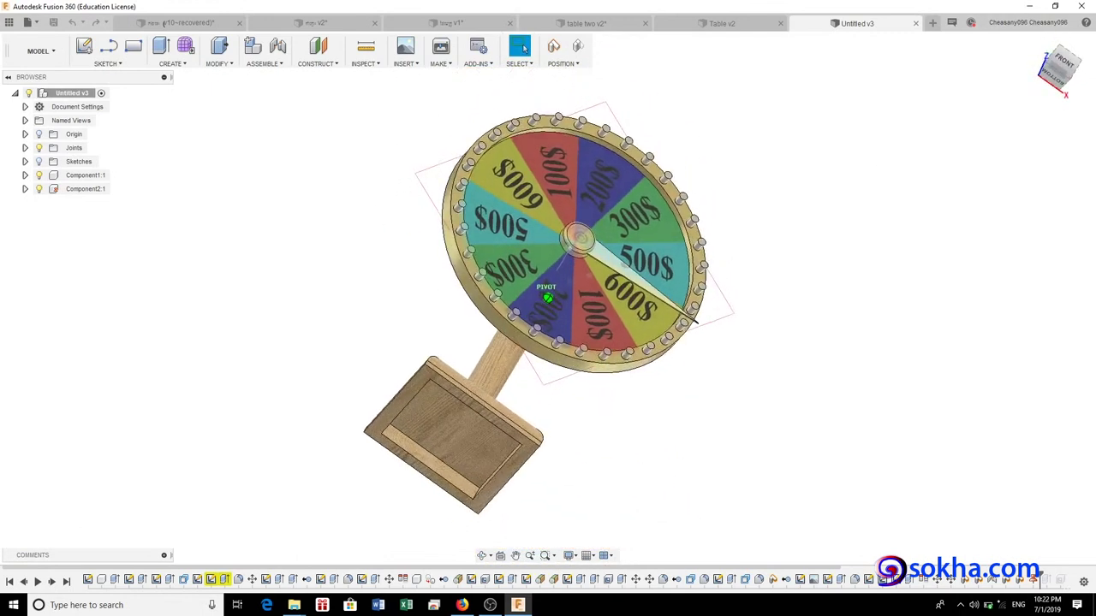
middle_click_drag(524, 49, 524, 49, "shift")
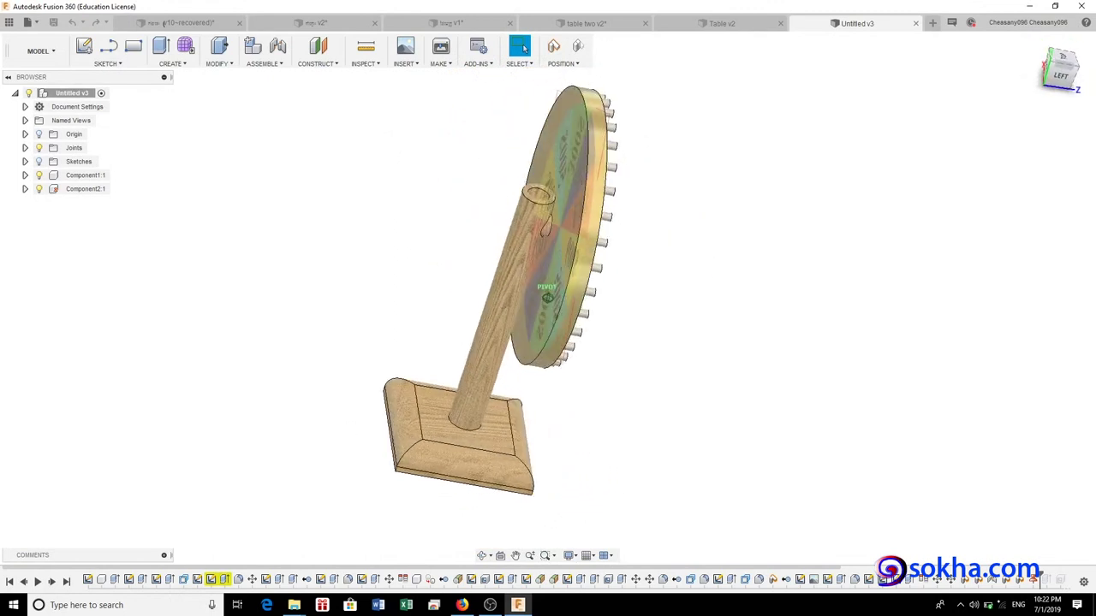
mouse_move(642, 382)
middle_mouse_down("shift")
mouse_move(487, 442)
mouse_move(496, 358)
middle_mouse_up("shift")
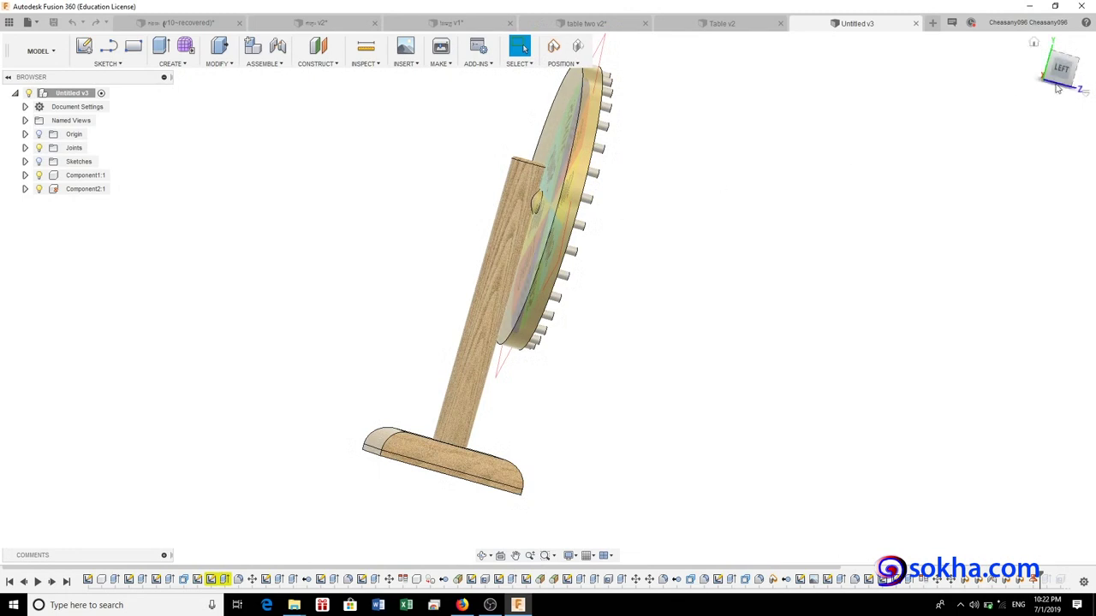
- Orbit to reveal the coloured wheel face and base panel, ending on a front oblique view
middle_click_drag(524, 49, 524, 49, "shift")
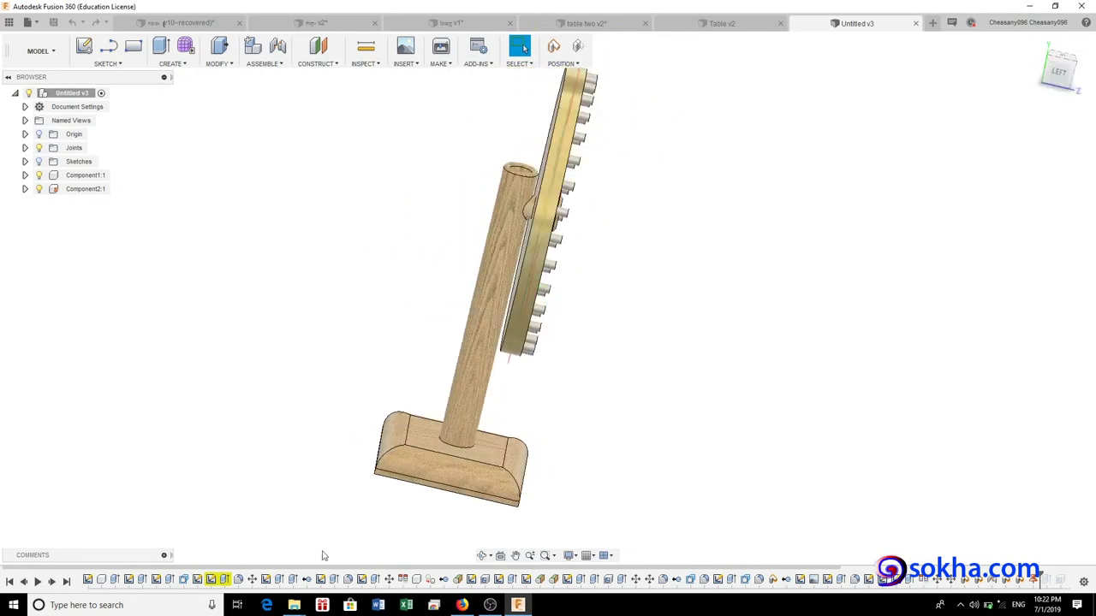
scroll(543, 456, "up", 2)
middle_click_drag(547, 298, 455, 492, "shift")
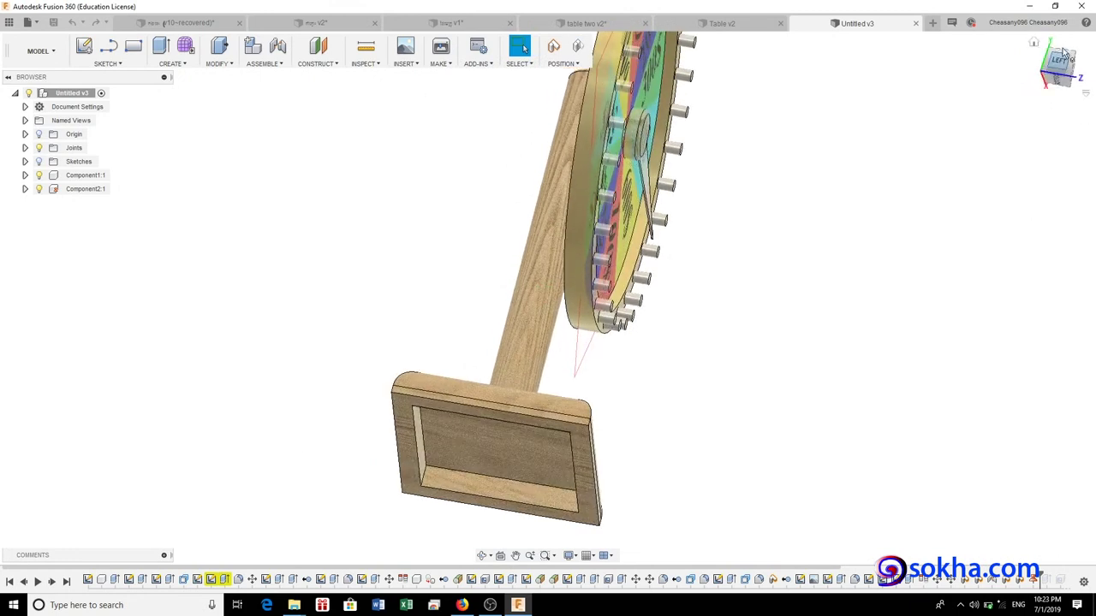
middle_click_drag(551, 293, 647, 336, "shift")
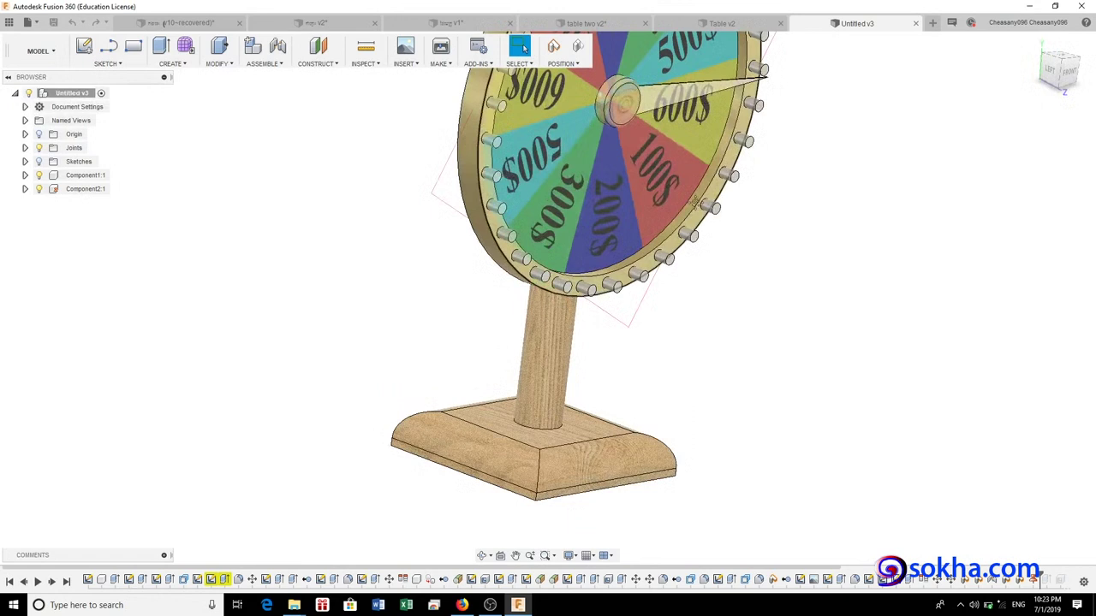
scroll(535, 187, "down", 2)
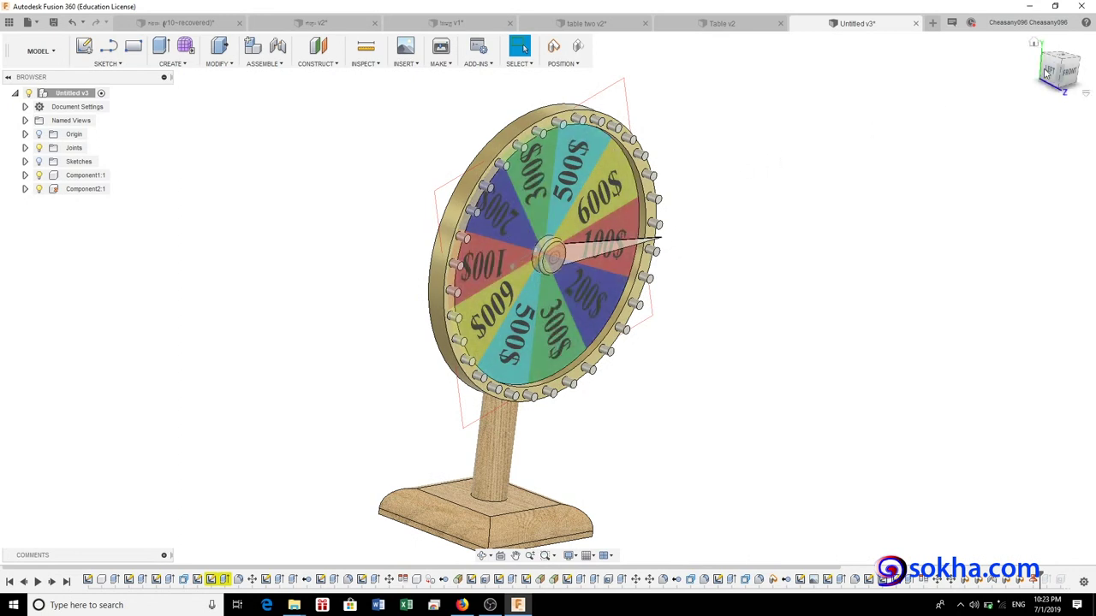
- Swing the prize wheel edge-on, then to a front three-quarter view of its dollar segments
left_click_drag(1051, 72, 1074, 77)
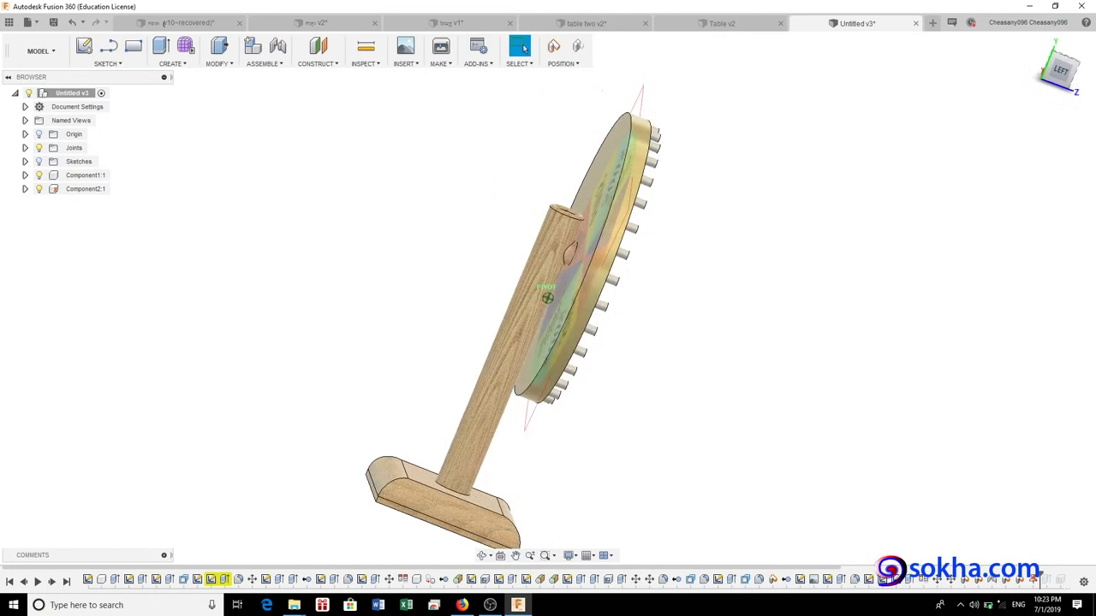
middle_click_drag(524, 48, 524, 48, "shift")
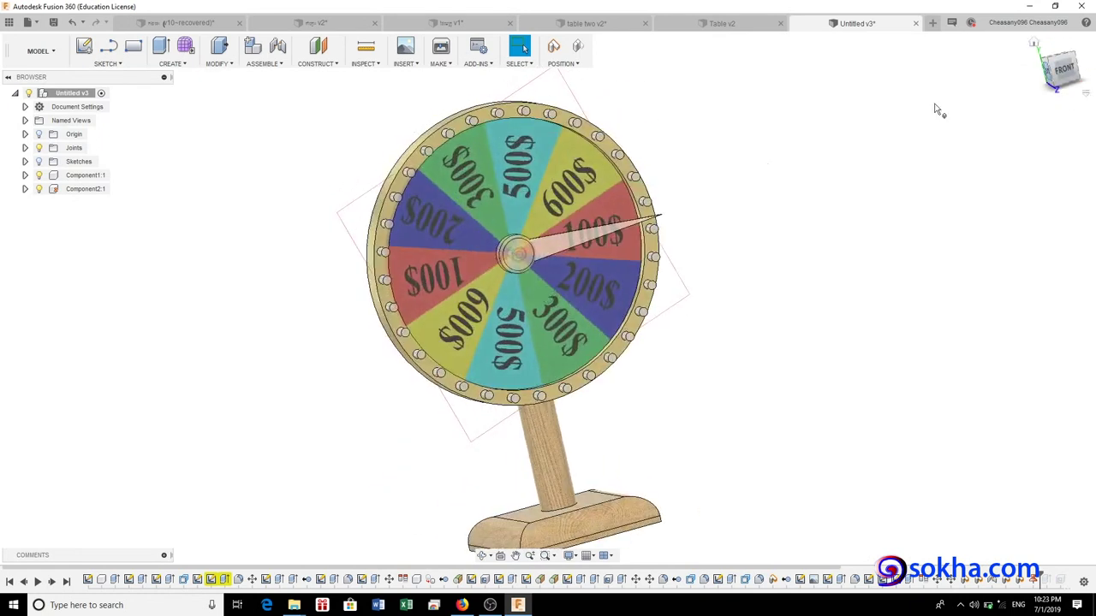
scroll(545, 134, "down", 3)
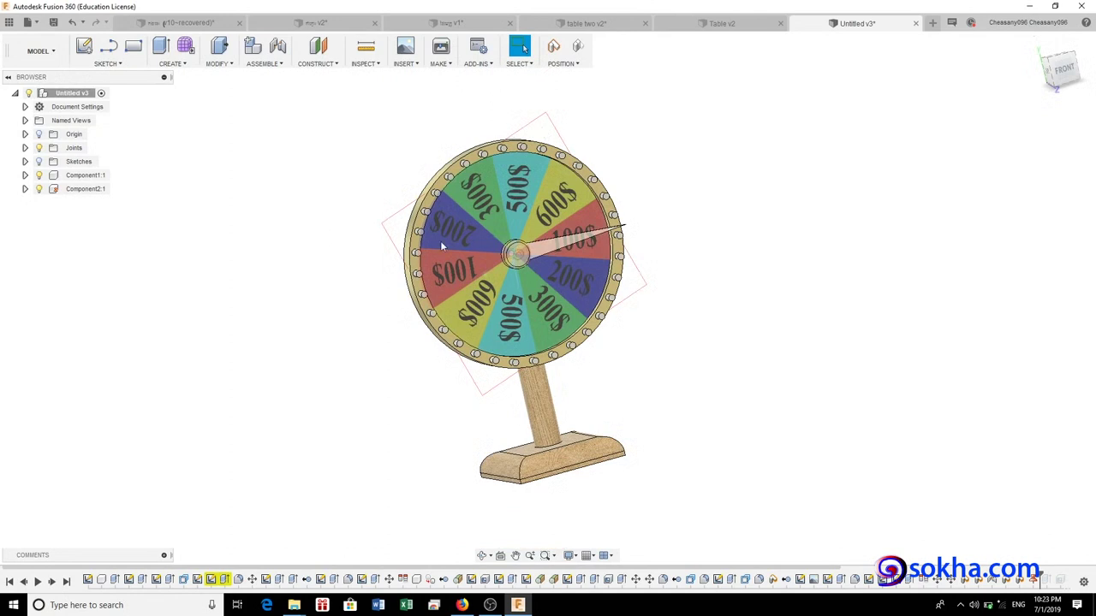
scroll(440, 240, "up", 4)
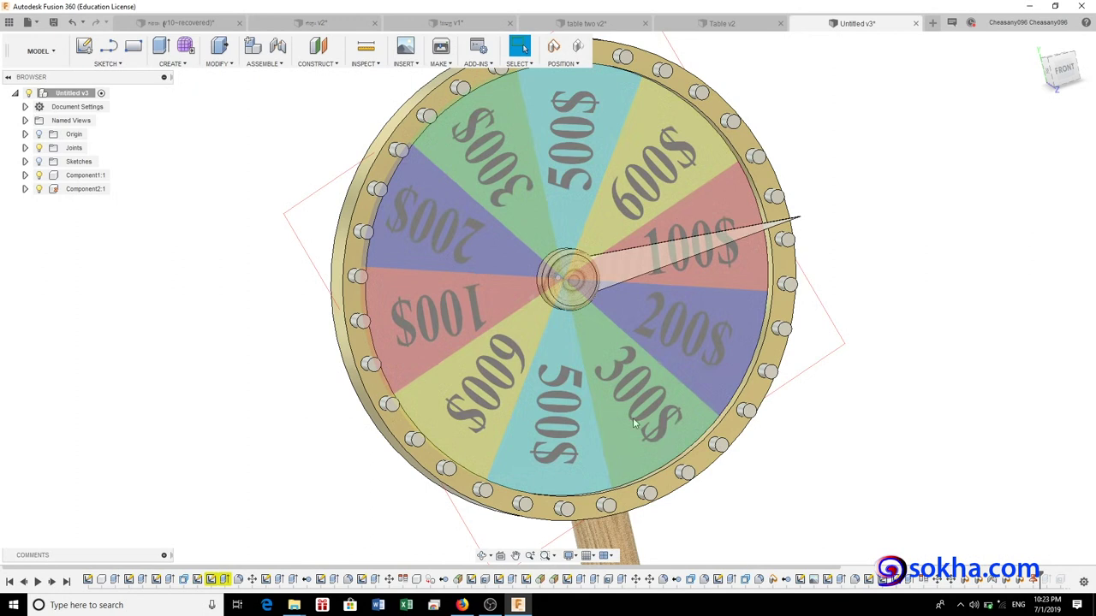
- Zoom out and orbit round to the back of the prize wheel, stand to the side
scroll(616, 326, "down", 2)
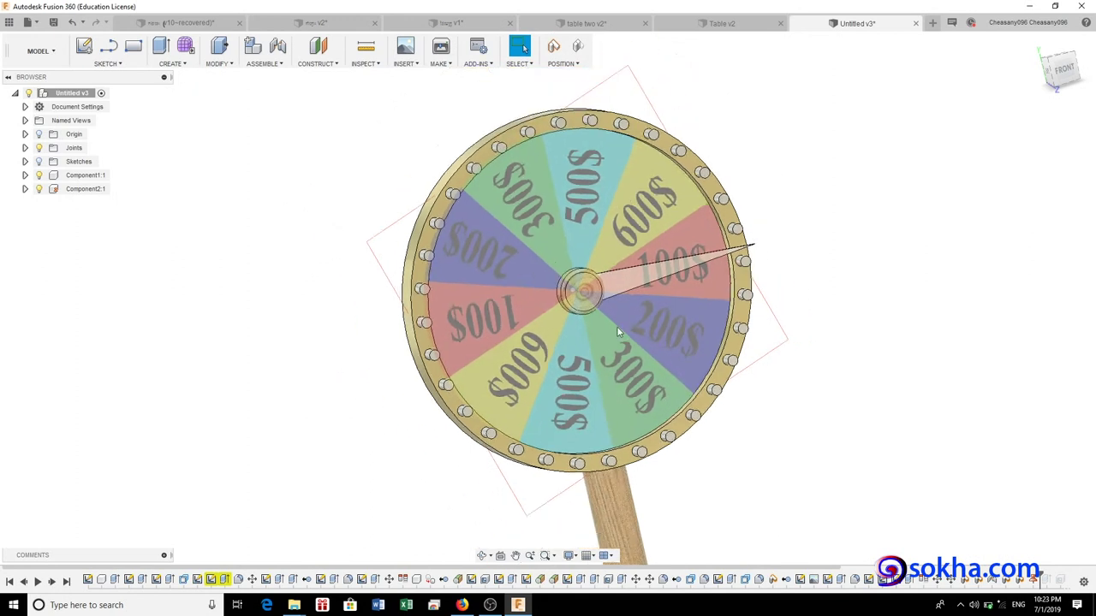
scroll(616, 327, "down", 1)
scroll(599, 291, "down", 1)
scroll(588, 261, "down", 1)
scroll(588, 261, "down", 1)
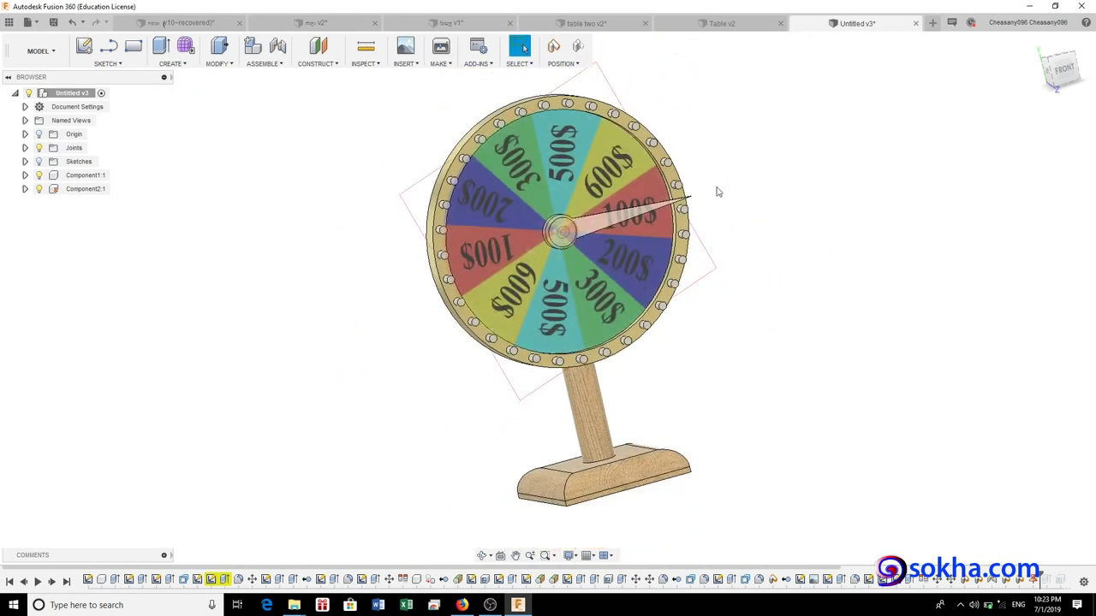
left_click_drag(1051, 78, 1058, 83)
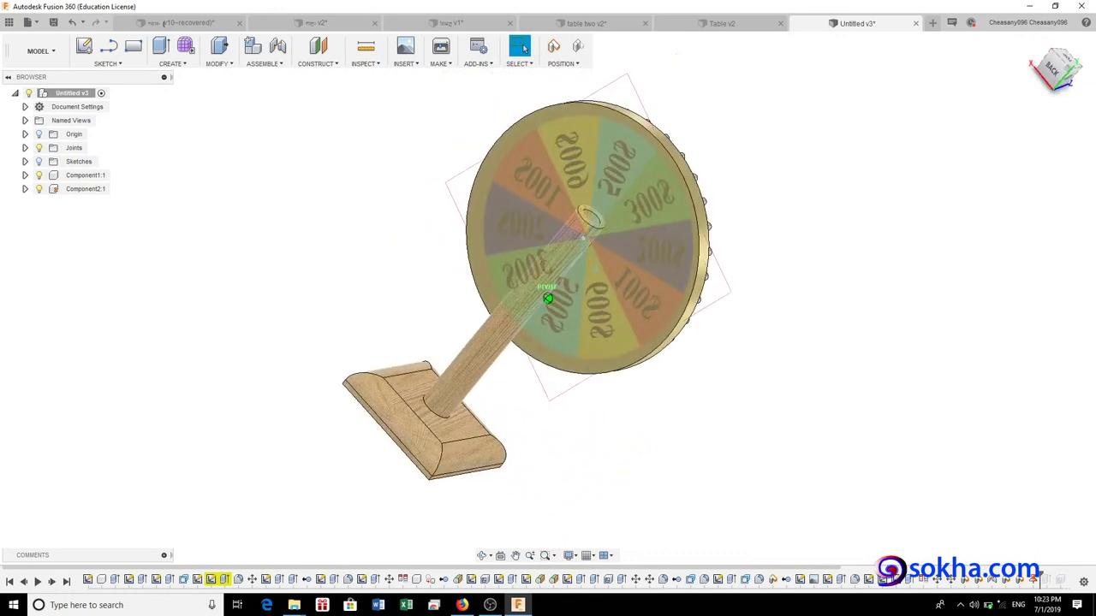
left_click_drag(1058, 83, 1062, 75)
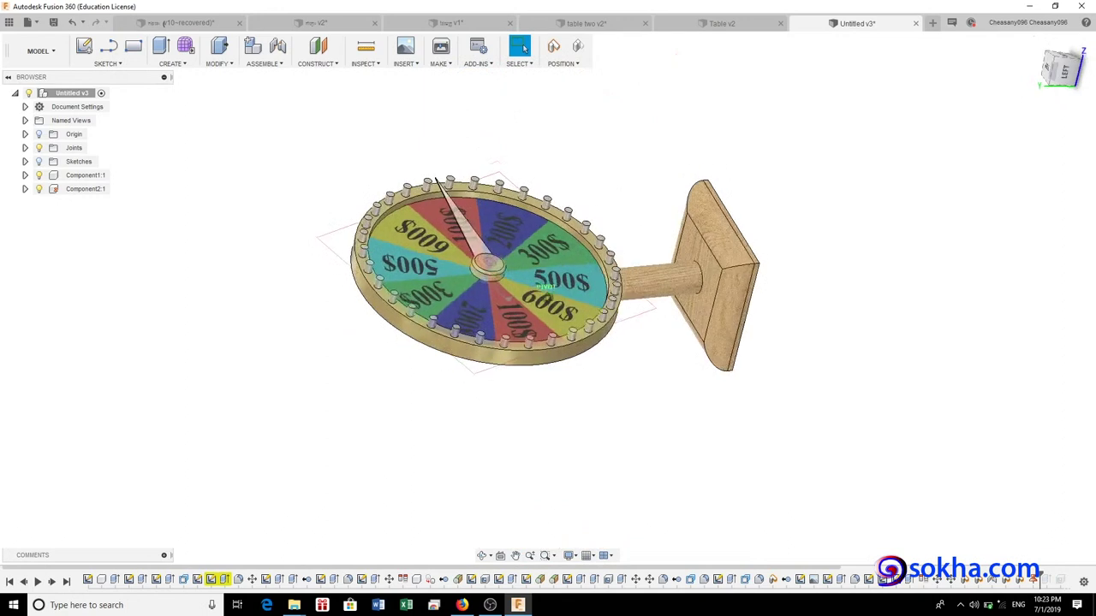
- Orbit to an upright front three-quarter view of the wheel with its stand below
left_click_drag(1061, 75, 1058, 77)
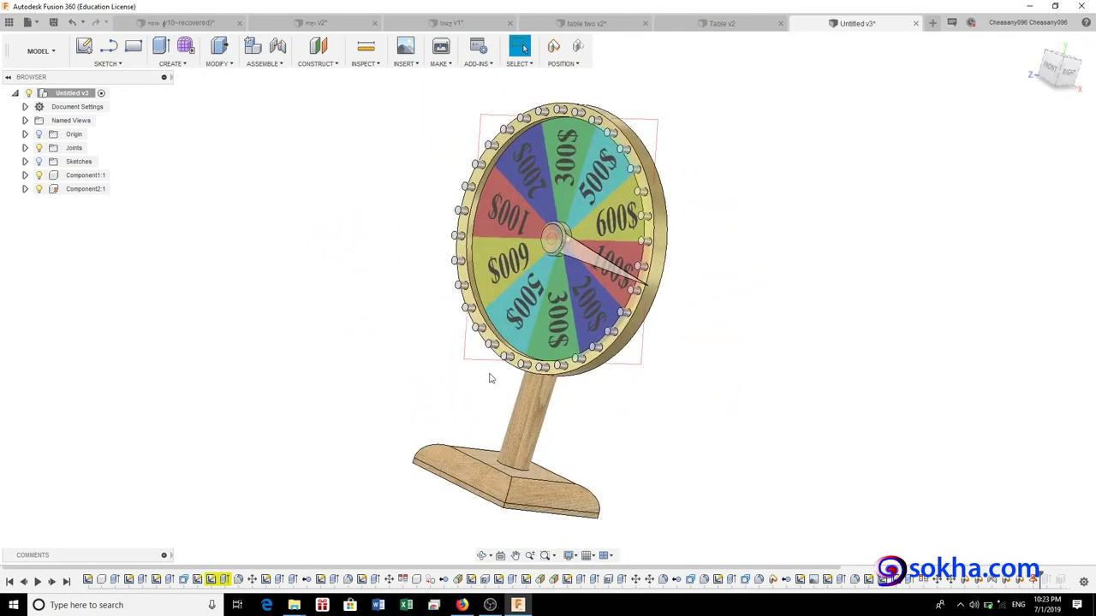
middle_click_drag(491, 379, 511, 337, "shift")
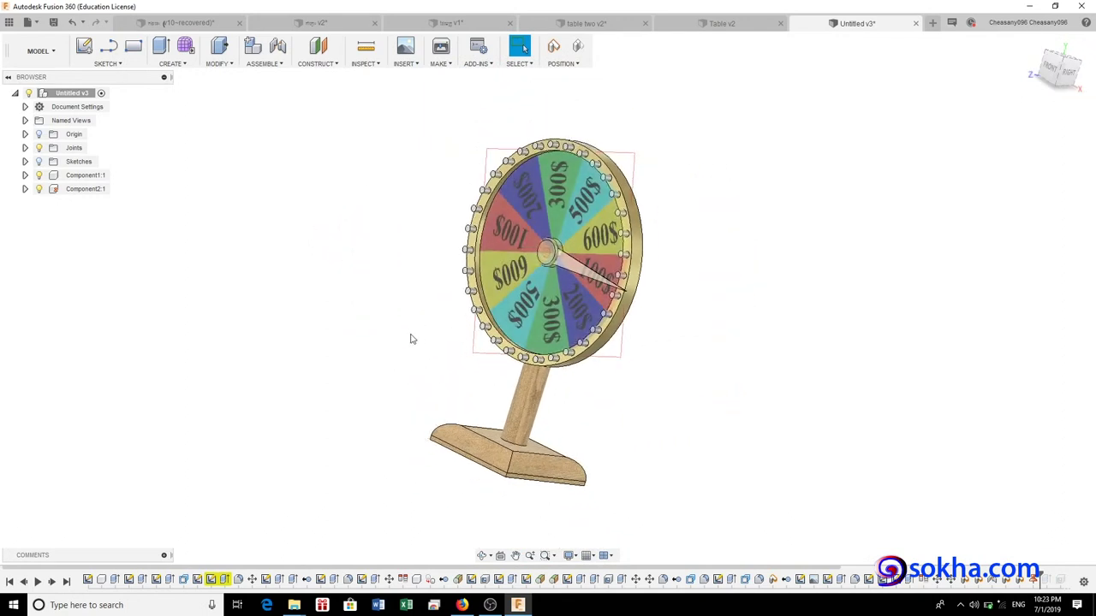
scroll(417, 340, "up", 2)
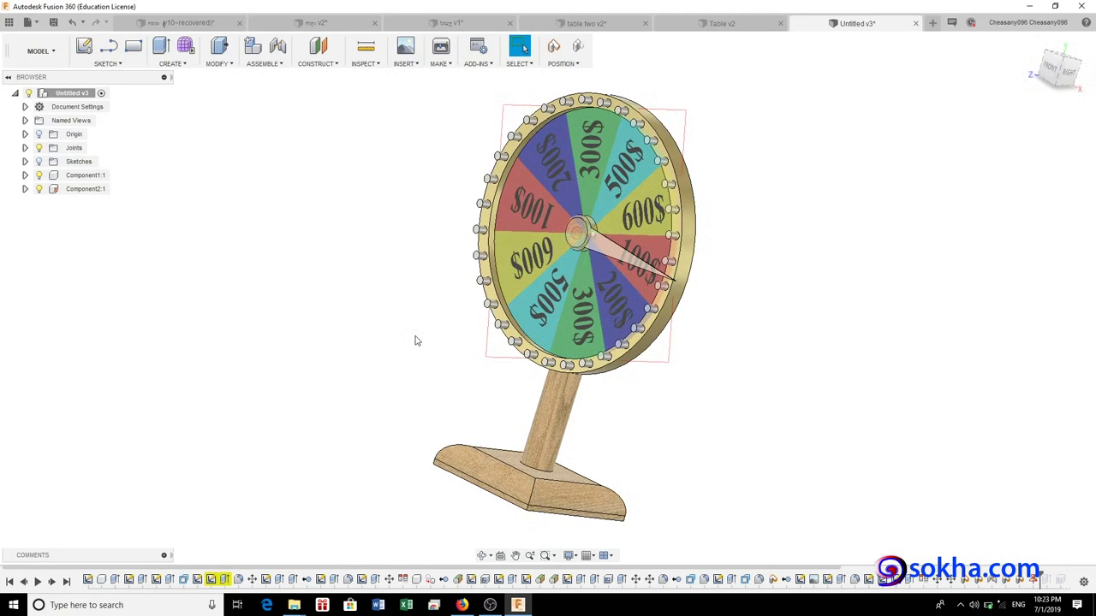
scroll(415, 341, "down", 2)
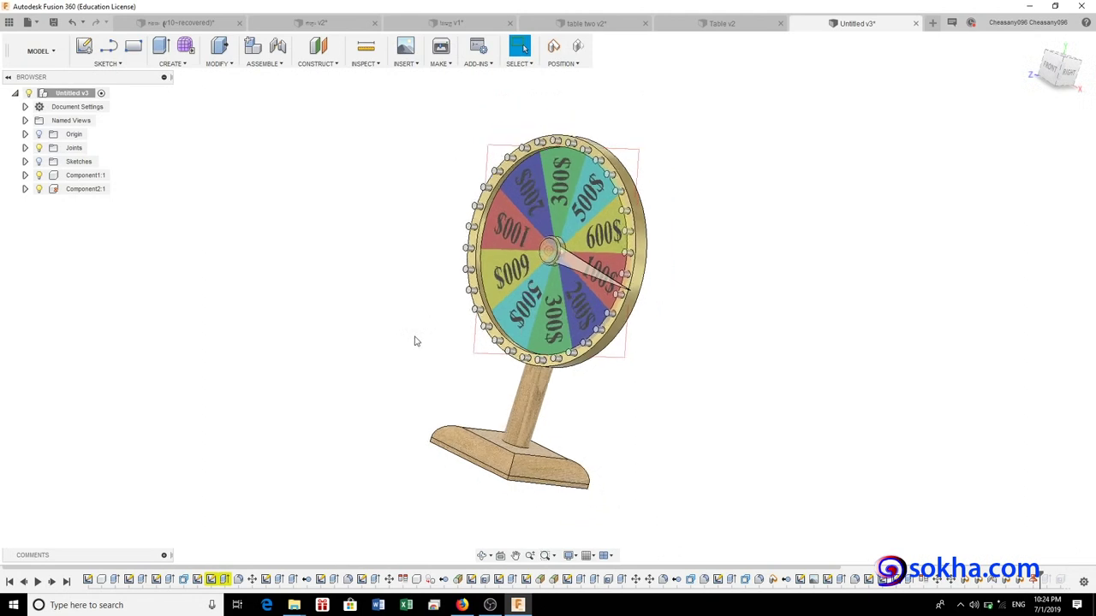